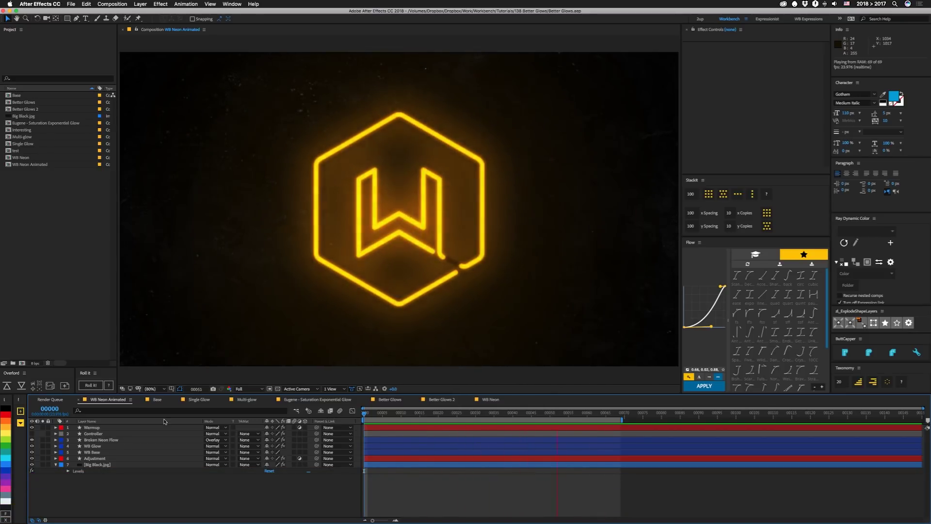
Step: Compare the Base and Single Glow comps, toggling the adjustment layer's glow and revealing its mask
{"action": "left_click", "coordinate": [158, 401]}
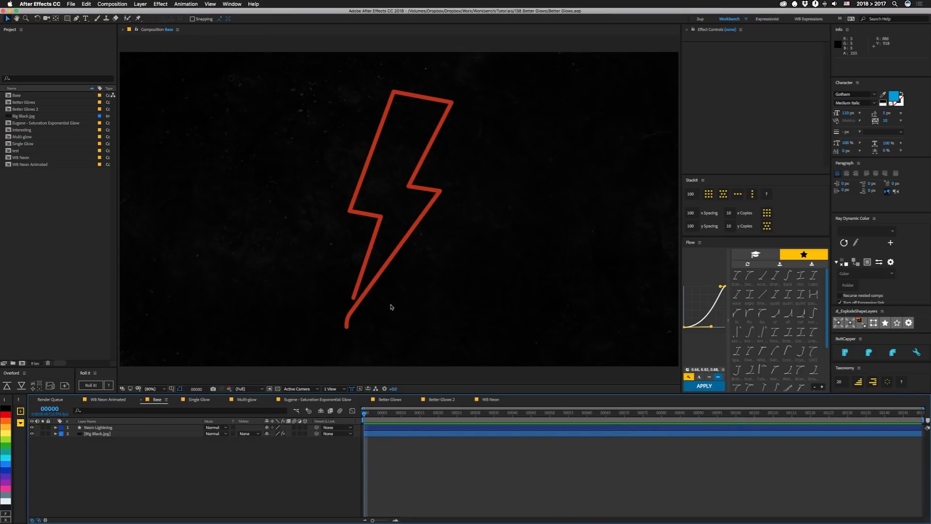
{"action": "left_click", "coordinate": [201, 401]}
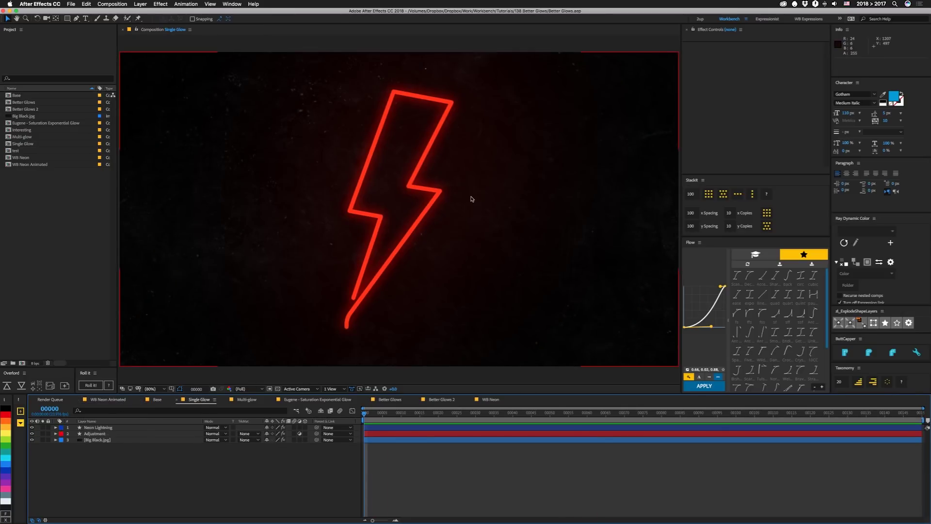
{"action": "left_click", "coordinate": [375, 304]}
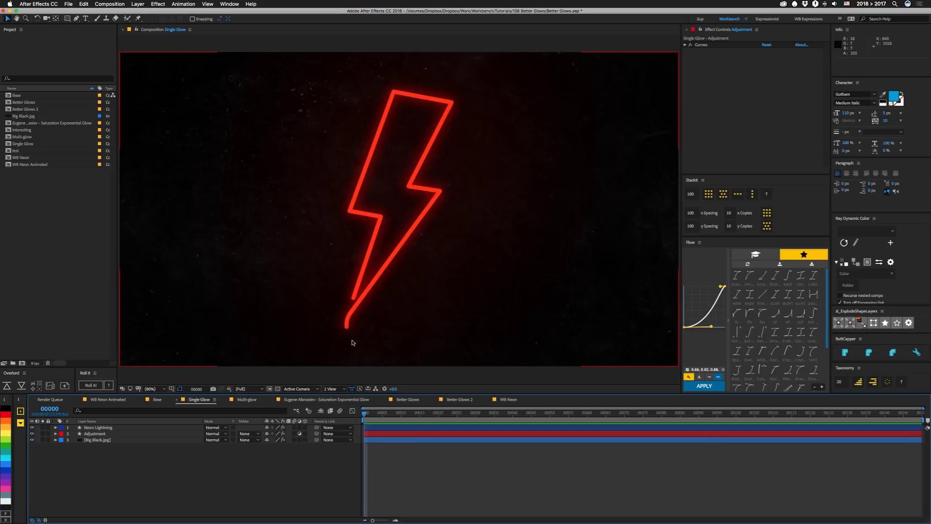
{"action": "left_click", "coordinate": [32, 433]}
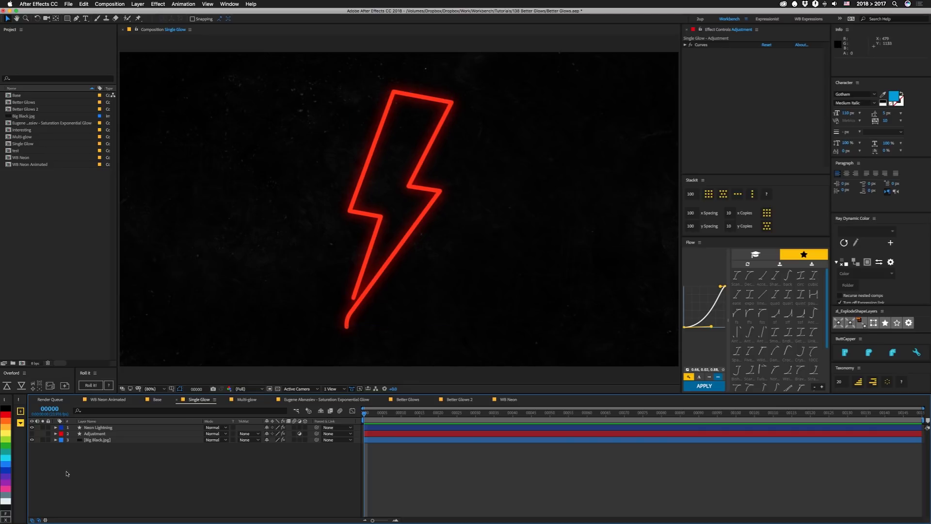
{"action": "left_click", "coordinate": [95, 433]}
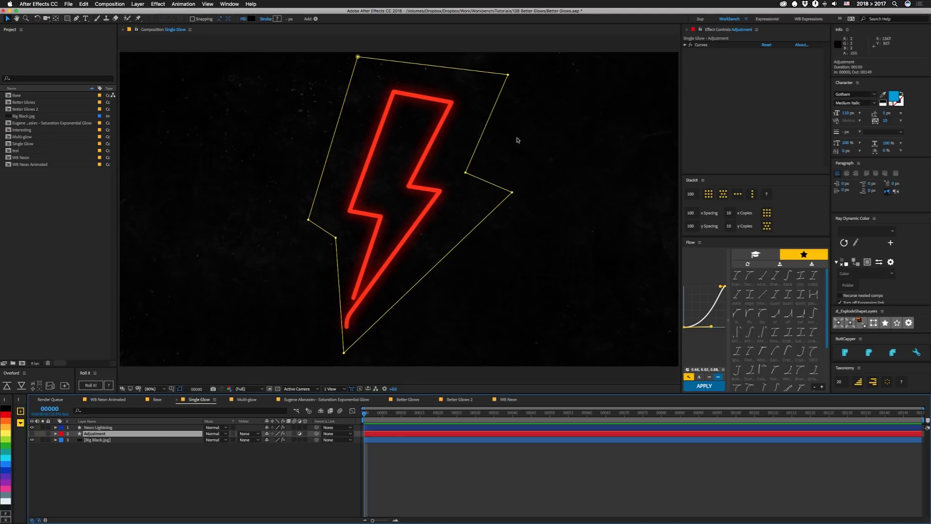
{"action": "key", "text": "F2"}
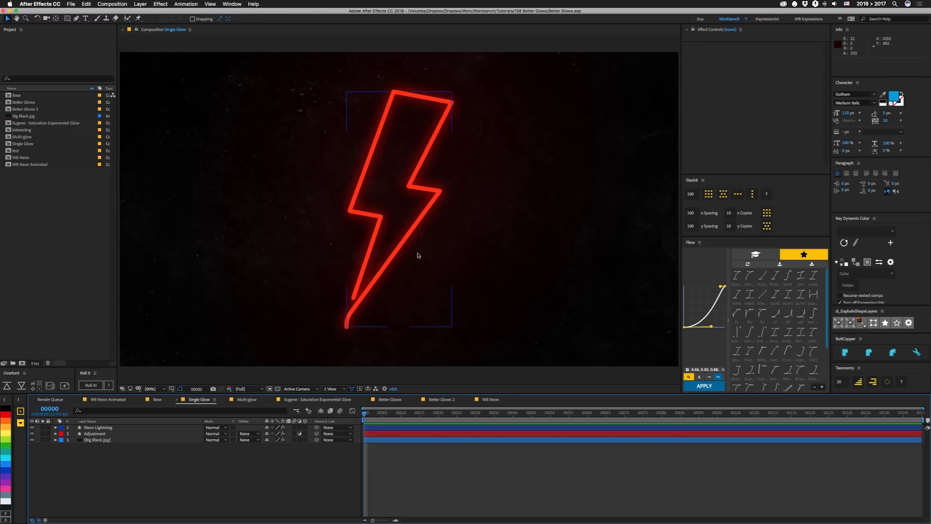
Step: In the Multi-glow comp, set Neon Lightning's blend mode to Add
{"action": "left_click", "coordinate": [244, 400]}
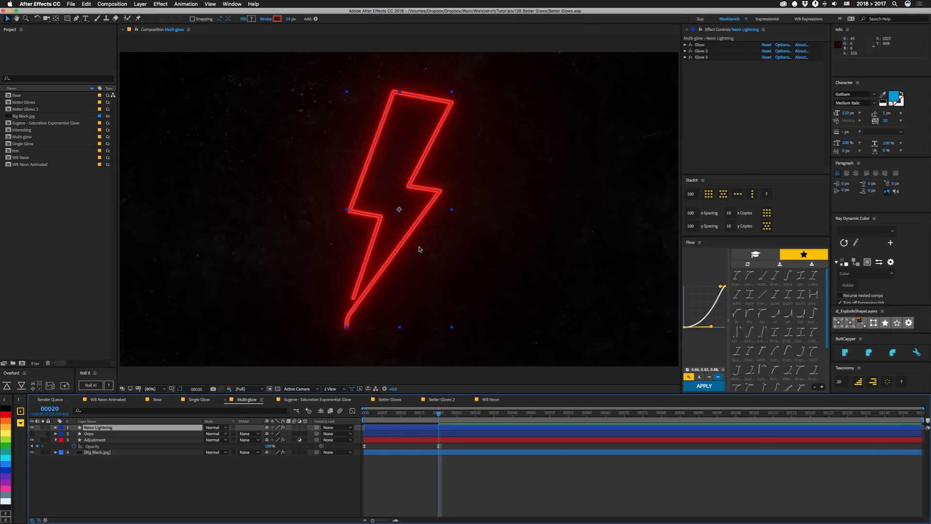
{"action": "left_click", "coordinate": [213, 428]}
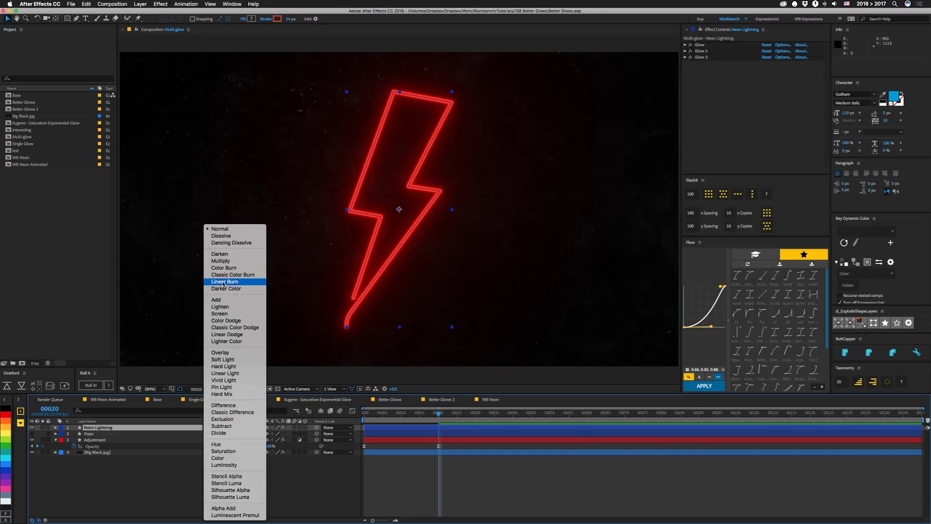
{"action": "left_click", "coordinate": [218, 300]}
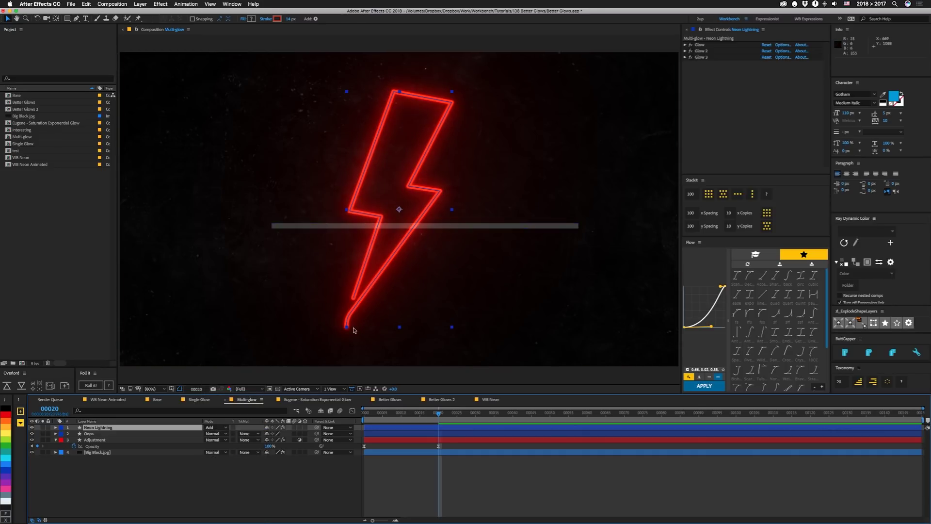
Step: Matte the Oops bar by Neon Lightning's Effects & Masks with Invert Matte on
{"action": "left_click", "coordinate": [436, 226]}
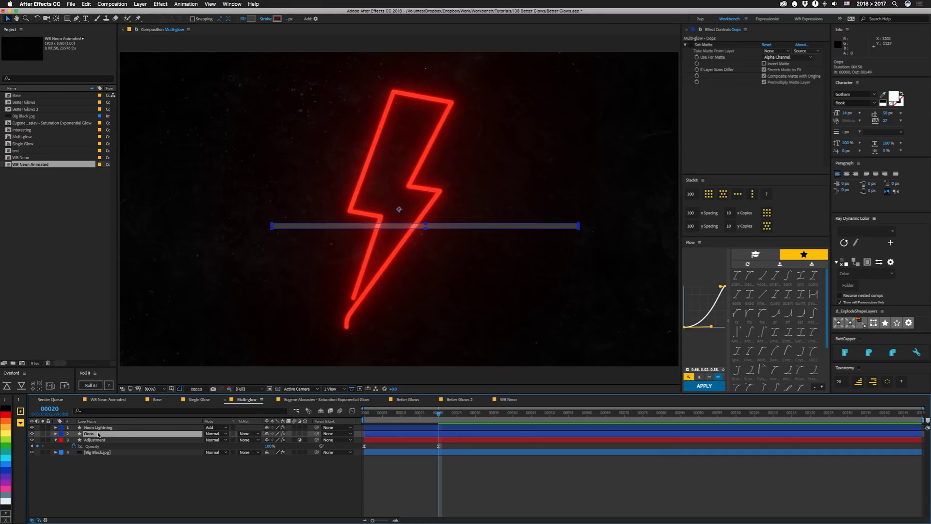
{"action": "left_click", "coordinate": [776, 51]}
{"action": "left_click", "coordinate": [780, 69]}
{"action": "left_click", "coordinate": [805, 51]}
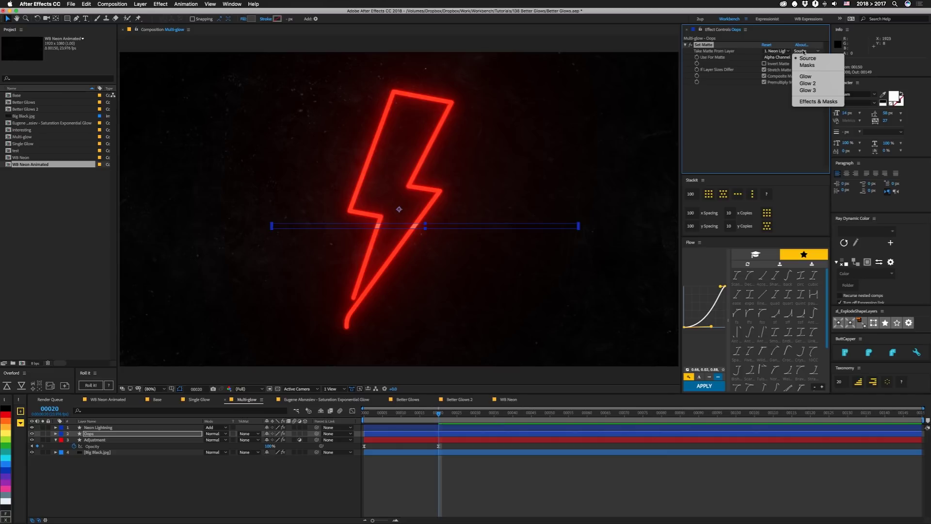
{"action": "left_click", "coordinate": [815, 102]}
{"action": "left_click", "coordinate": [764, 63]}
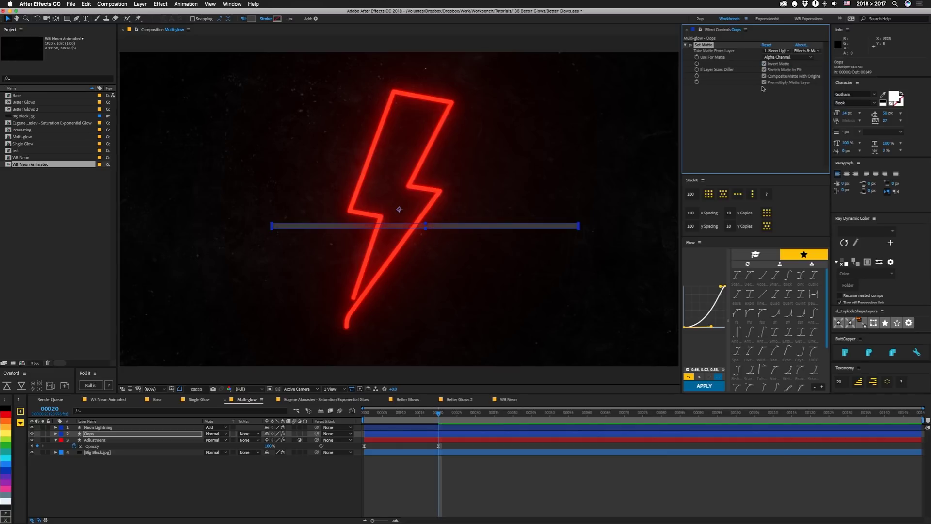
{"action": "left_click", "coordinate": [121, 427]}
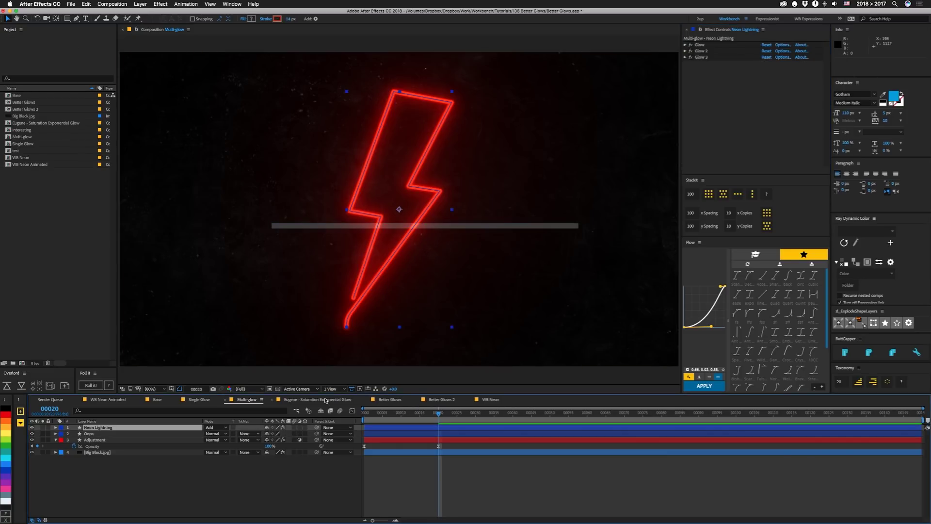
{"action": "left_click", "coordinate": [324, 399]}
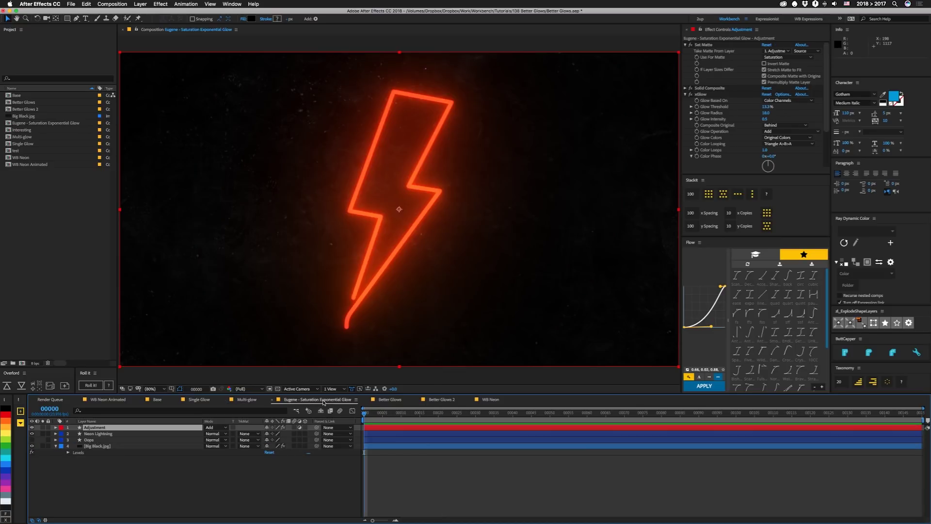
Step: Append the creator's surname to the composition name in Composition Settings
{"action": "key", "text": "super+k"}
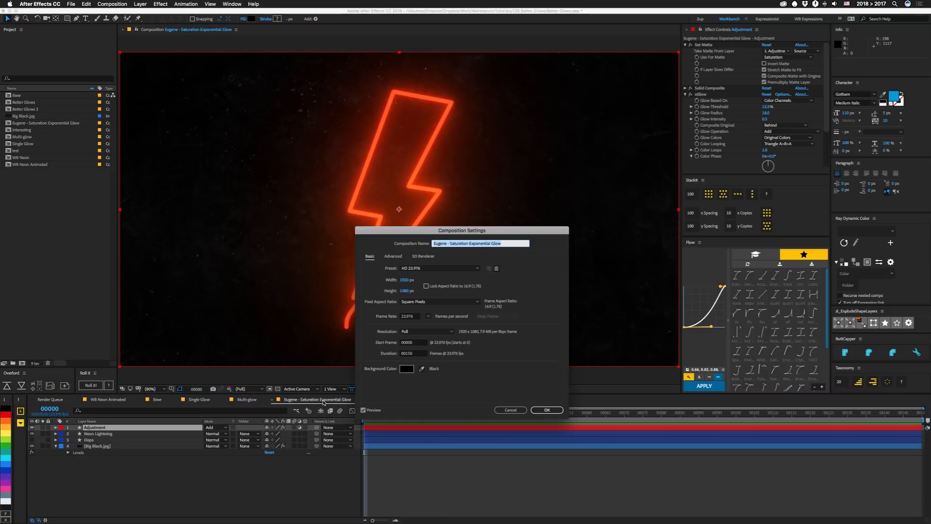
{"action": "left_click", "coordinate": [445, 242]}
{"action": "type", "text": "Afanasiev"}
{"action": "key", "text": "Return"}
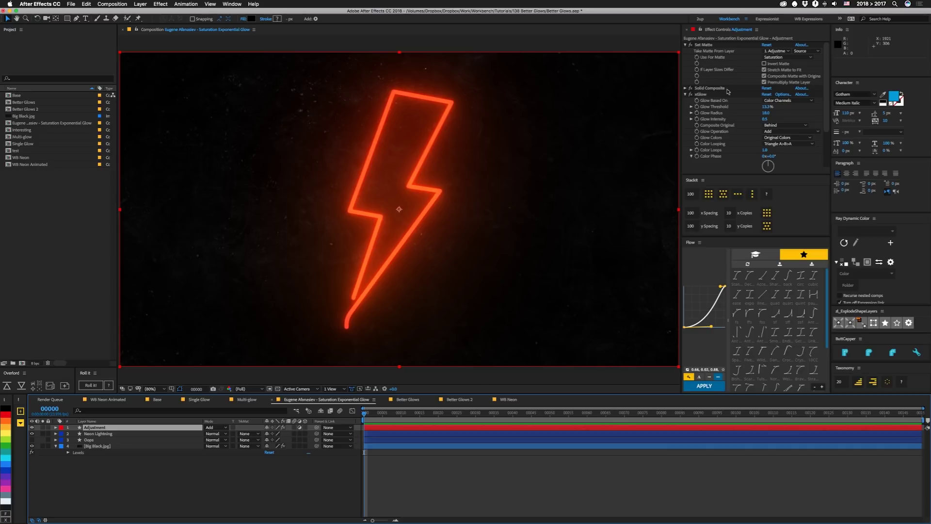
Step: Expand the second xGlow effect's properties in Effect Controls
{"action": "scroll", "coordinate": [730, 103], "scroll_direction": "down", "scroll_amount": 1}
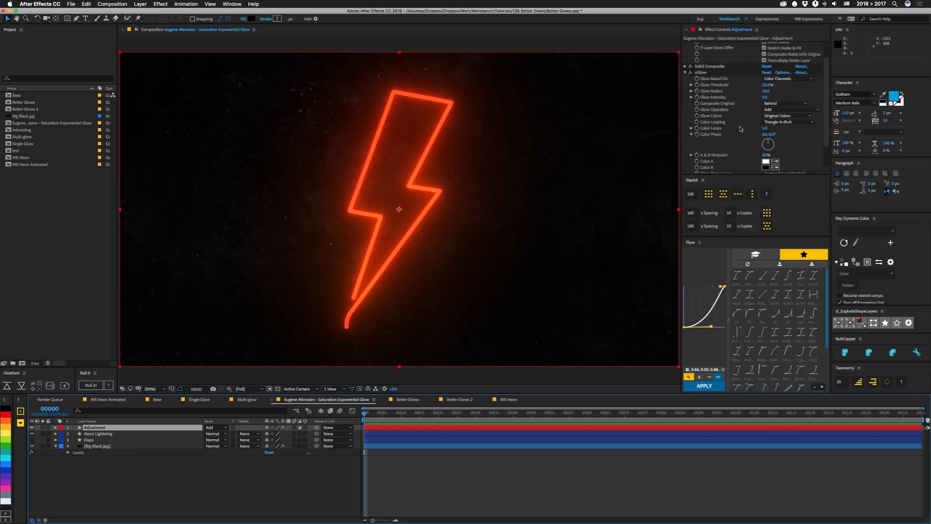
{"action": "scroll", "coordinate": [741, 129], "scroll_direction": "down", "scroll_amount": 1}
{"action": "left_click", "coordinate": [690, 151]}
{"action": "scroll", "coordinate": [734, 82], "scroll_direction": "down", "scroll_amount": 3}
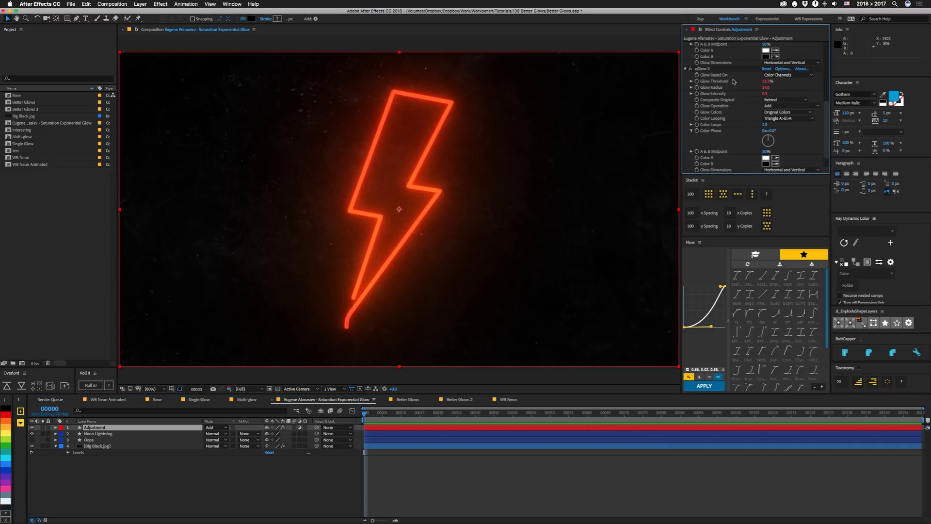
{"action": "scroll", "coordinate": [725, 132], "scroll_direction": "down", "scroll_amount": 1}
{"action": "scroll", "coordinate": [737, 129], "scroll_direction": "up", "scroll_amount": 3}
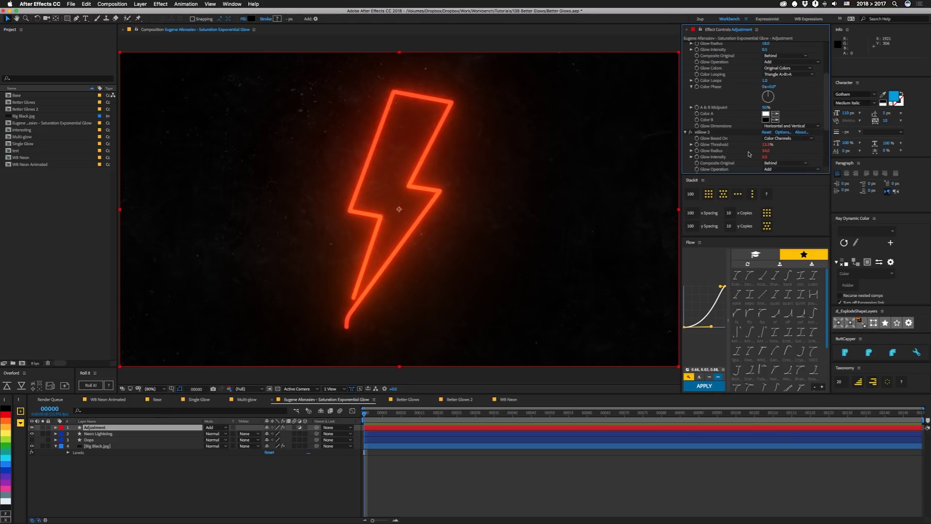
{"action": "scroll", "coordinate": [749, 155], "scroll_direction": "up", "scroll_amount": 3}
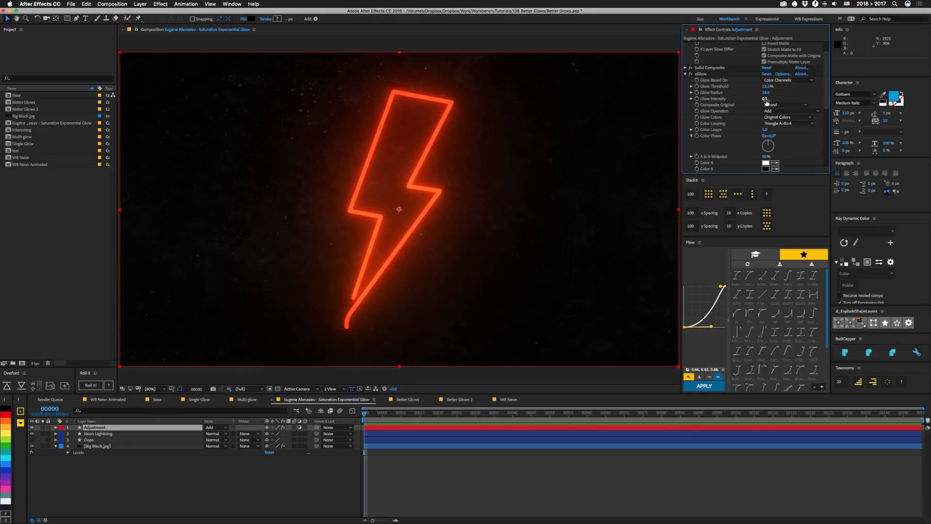
Step: Try an xGlow Glow Intensity of 0.3, then undo it back to 0.5
{"action": "left_click", "coordinate": [765, 99]}
{"action": "type", "text": "0.3"}
{"action": "key", "text": "Return"}
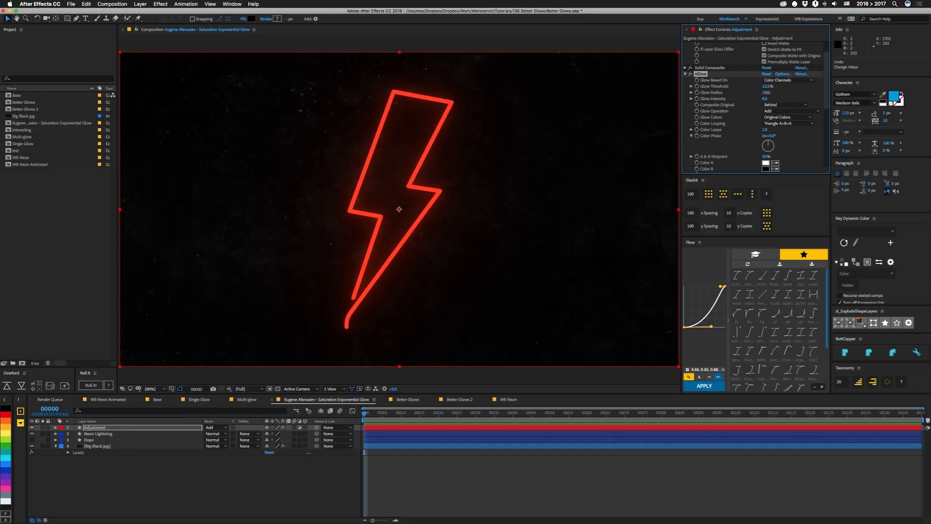
{"action": "key", "text": "super+z"}
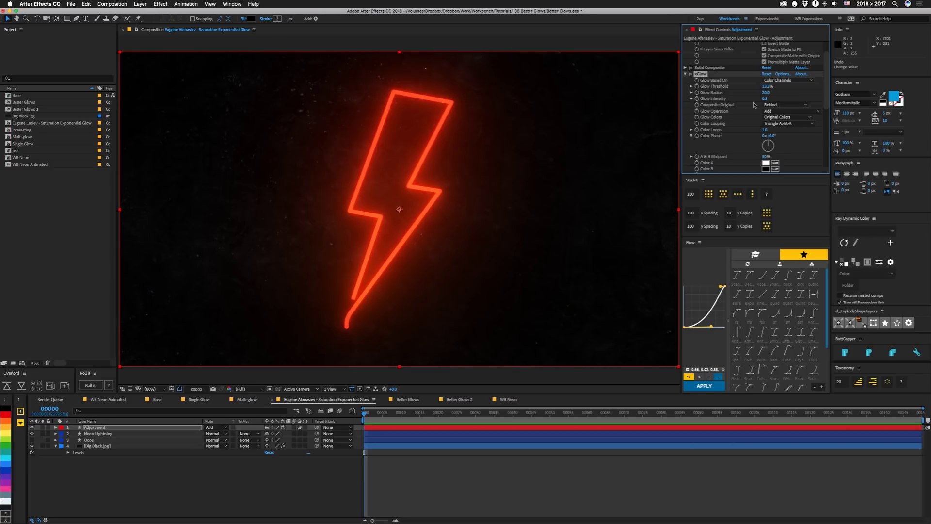
{"action": "scroll", "coordinate": [754, 105], "scroll_direction": "up", "scroll_amount": 2}
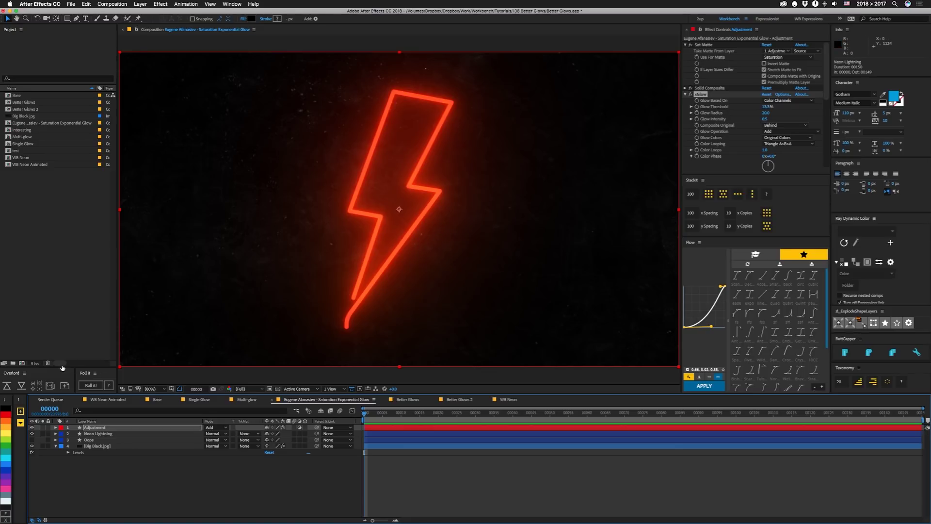
{"action": "left_click", "coordinate": [407, 399]}
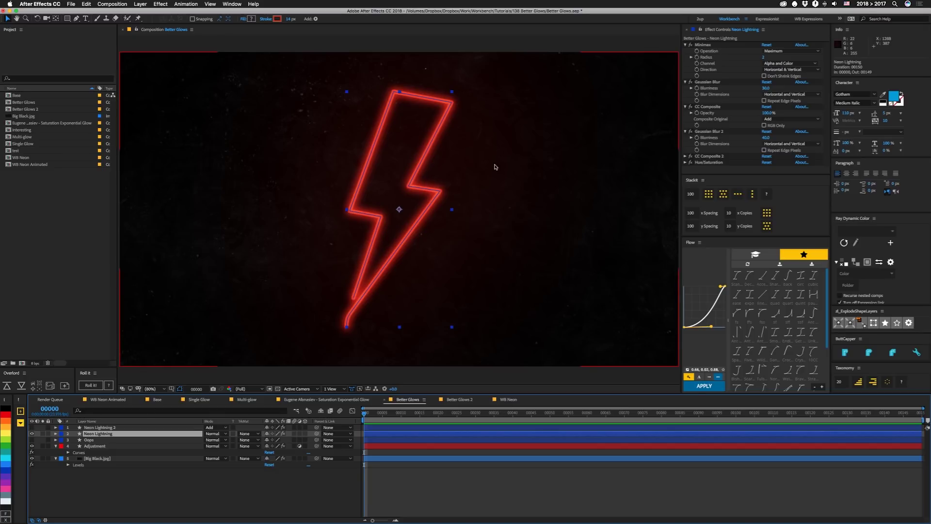
Step: Turn on Neon Lightning 2's visibility for a fuller glow, then select Neon Lightning
{"action": "left_click", "coordinate": [110, 428]}
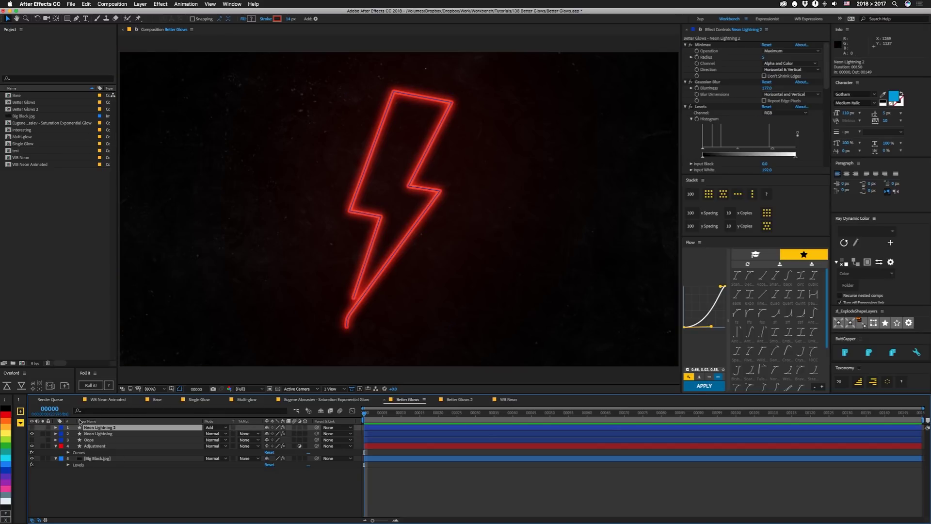
{"action": "left_click", "coordinate": [32, 427]}
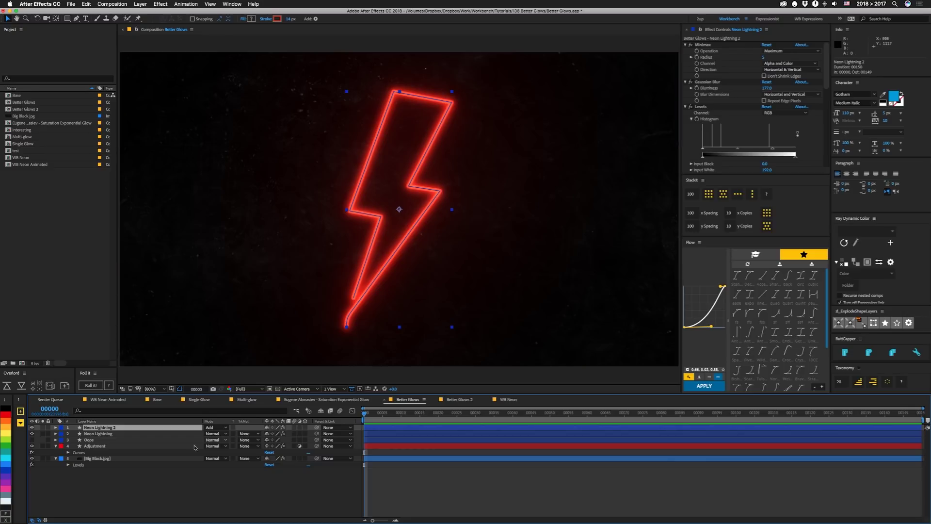
{"action": "left_click", "coordinate": [210, 488]}
{"action": "left_click", "coordinate": [102, 434]}
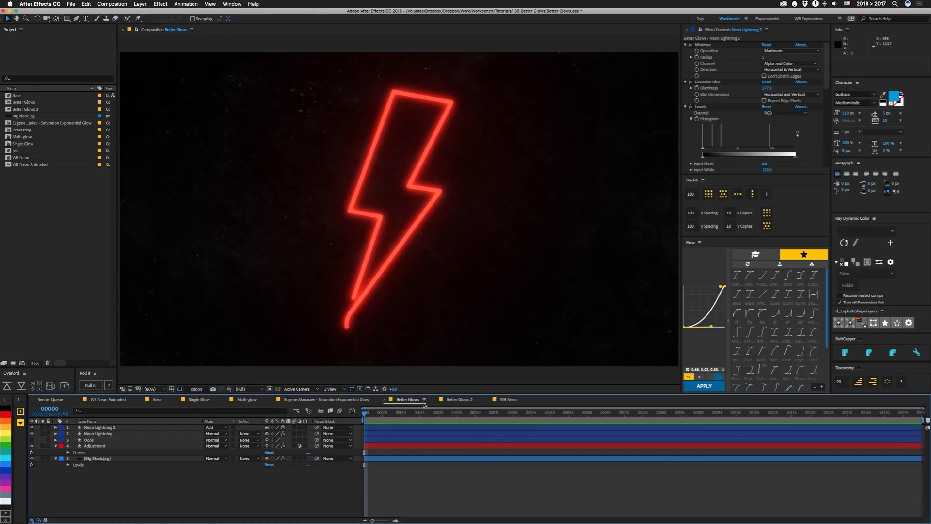
{"action": "left_click", "coordinate": [459, 399]}
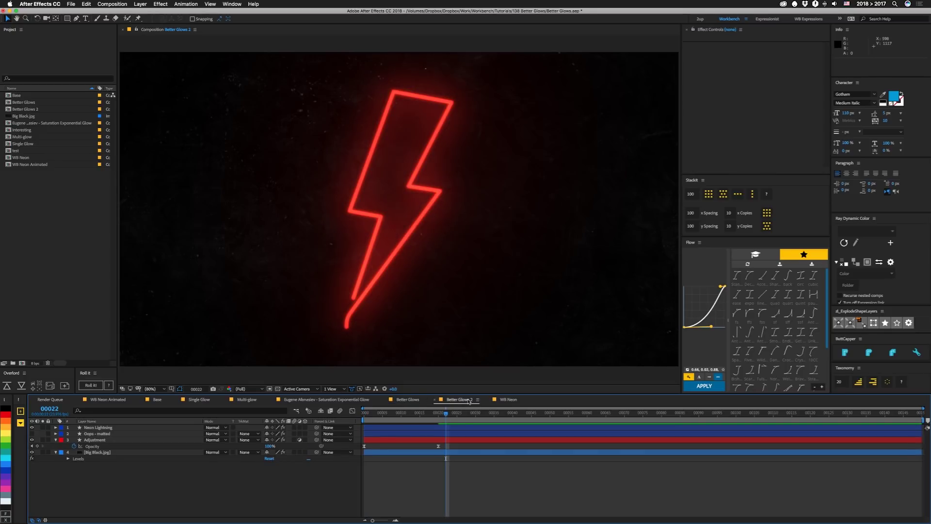
Step: Zoom the viewer to 400% on the bolt and expand Fast Box Blur, radius 28
{"action": "key", "text": "slash"}
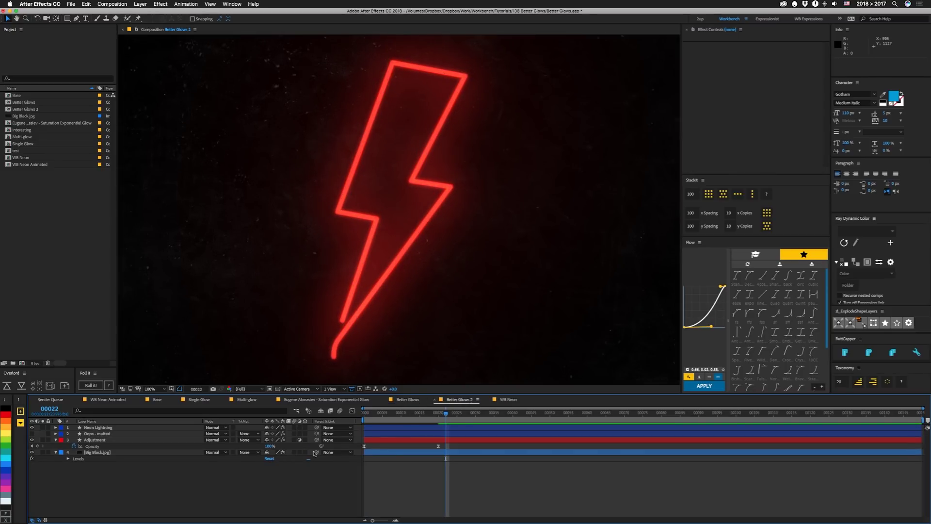
{"action": "key", "text": "period"}
{"action": "key", "text": "period"}
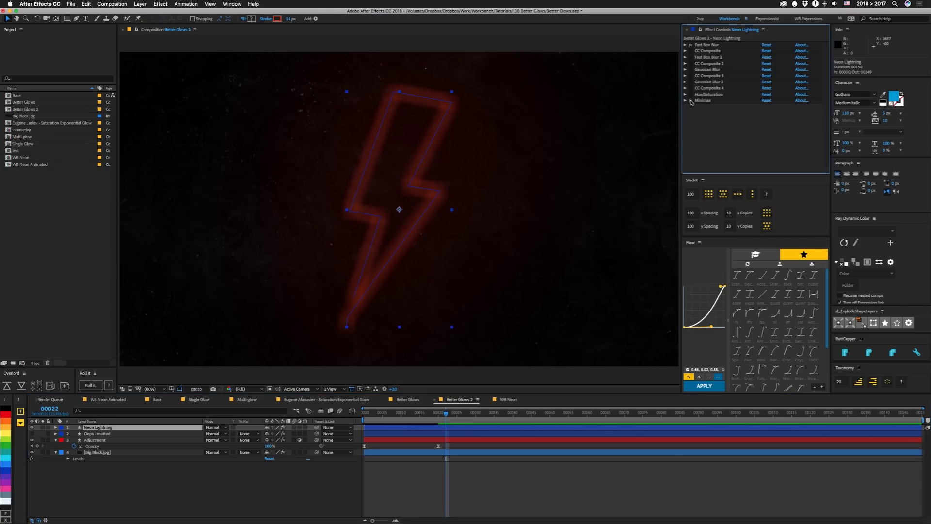
{"action": "left_click", "coordinate": [685, 45]}
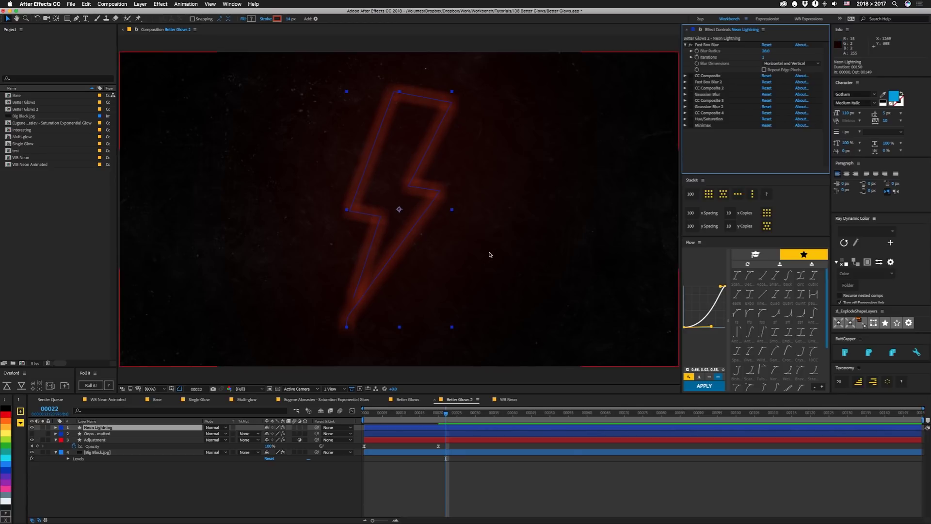
Step: Enable CC Composite and Fast Box Blur 2 on Neon Lightning and expand their settings
{"action": "left_click", "coordinate": [690, 76]}
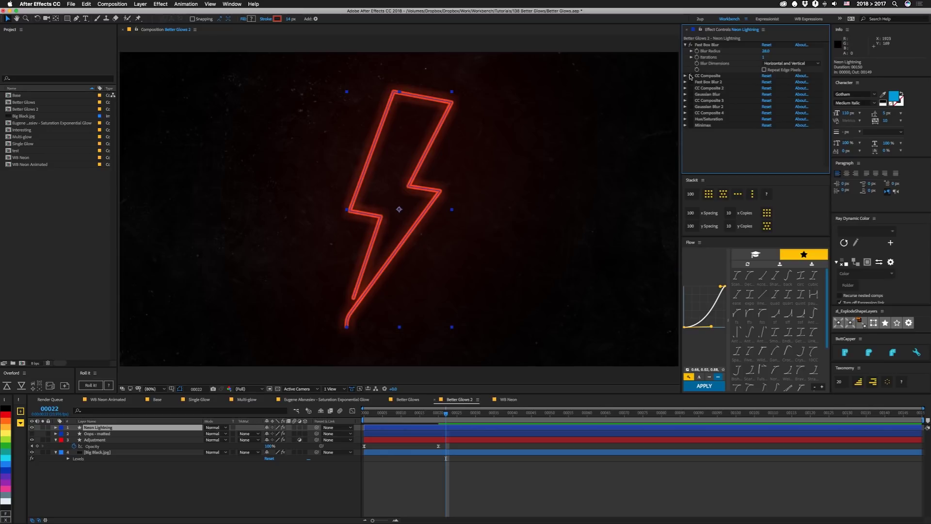
{"action": "left_click", "coordinate": [685, 76]}
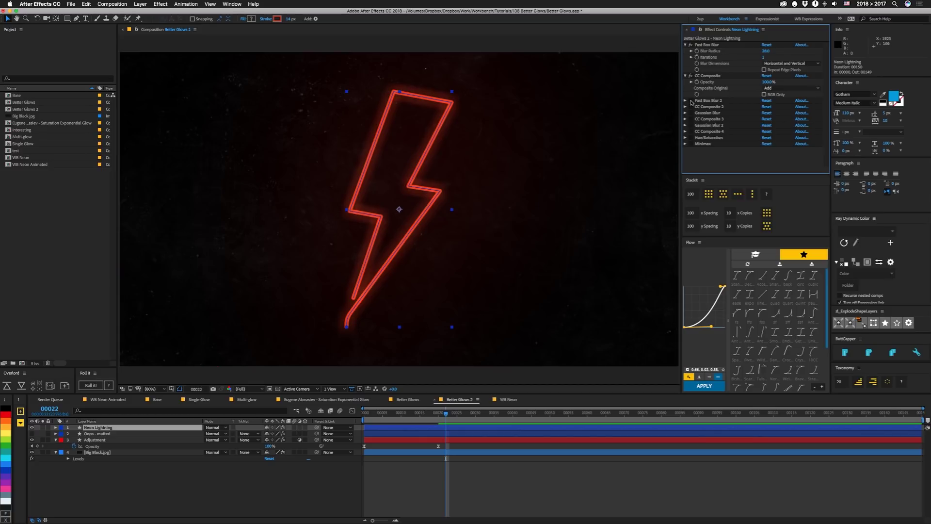
{"action": "left_click", "coordinate": [690, 100]}
{"action": "left_click", "coordinate": [685, 100]}
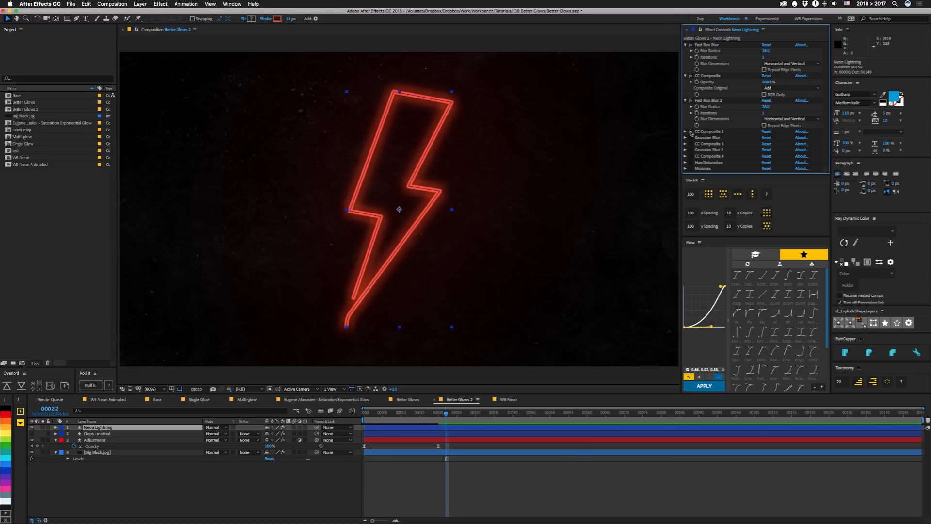
{"action": "left_click", "coordinate": [686, 131]}
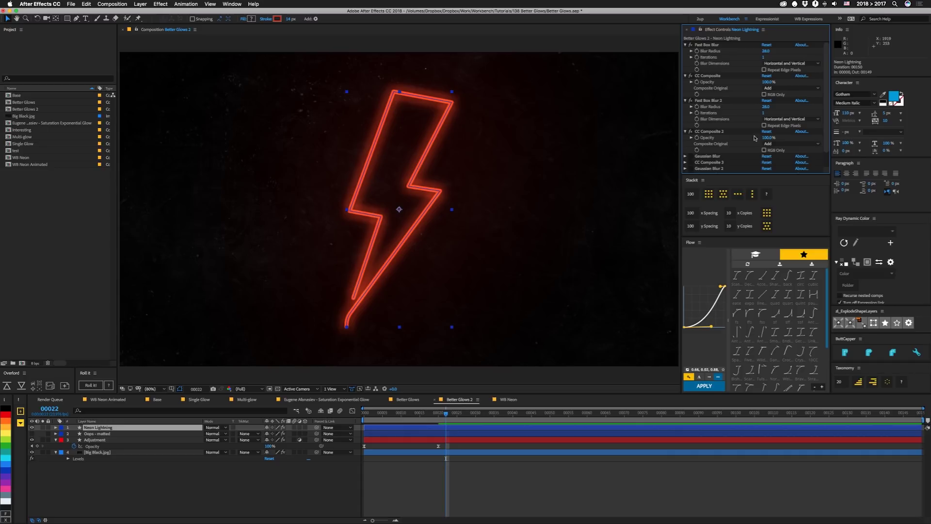
{"action": "scroll", "coordinate": [742, 143], "scroll_direction": "down", "scroll_amount": 2}
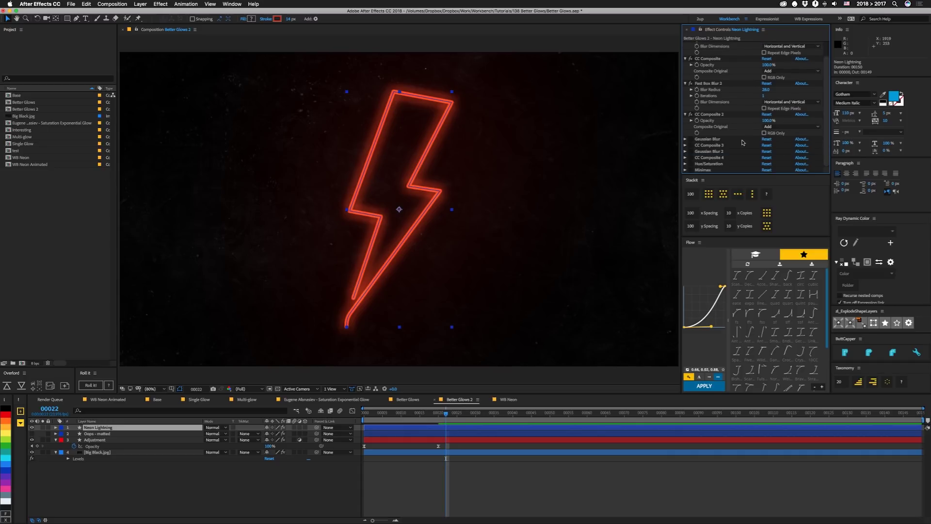
Step: Enable Gaussian Blur and set its Blurriness to 200 after trying 150
{"action": "left_click", "coordinate": [690, 138]}
{"action": "left_click", "coordinate": [686, 139]}
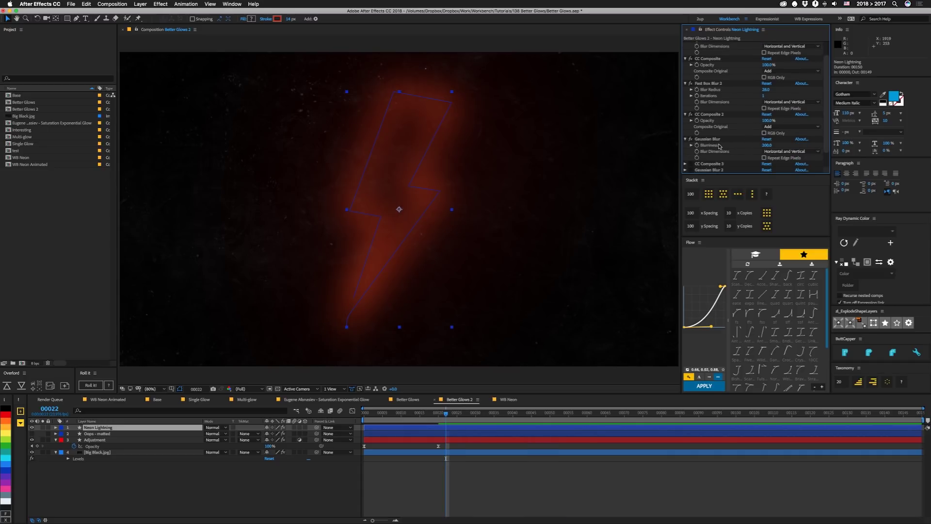
{"action": "left_click", "coordinate": [768, 145]}
{"action": "type", "text": "150"}
{"action": "key", "text": "Return"}
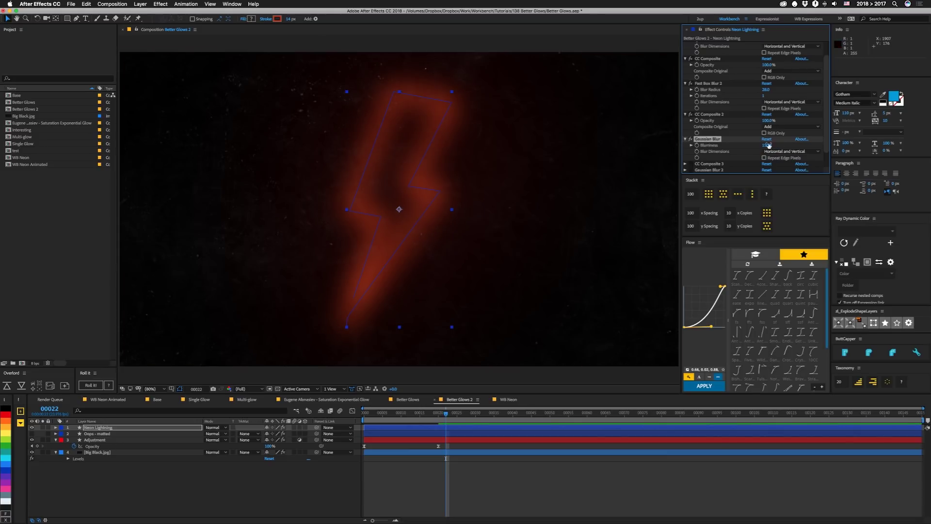
{"action": "left_click", "coordinate": [768, 145]}
{"action": "type", "text": "200"}
{"action": "key", "text": "Return"}
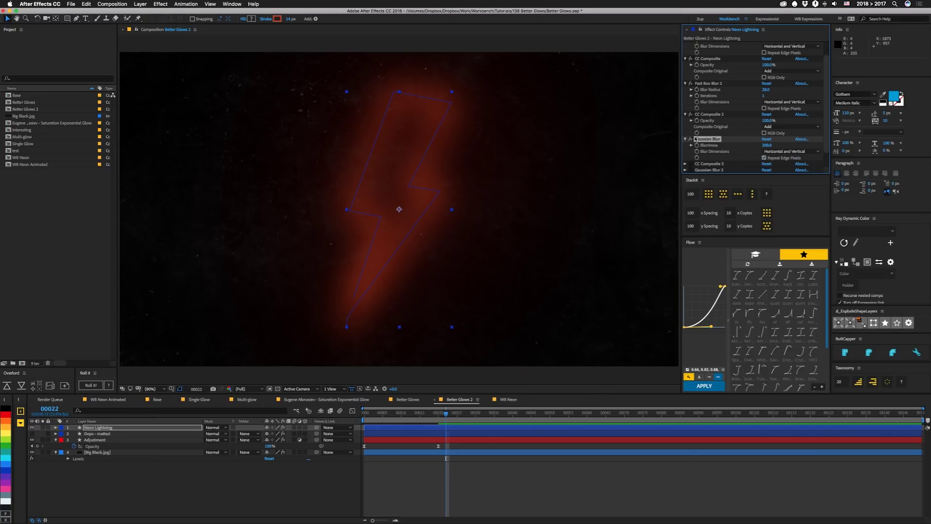
Step: Enable Gaussian Blur 2 at 20 for a tighter glow, revealing CC Composite 3 and 4
{"action": "scroll", "coordinate": [699, 129], "scroll_direction": "down", "scroll_amount": 2}
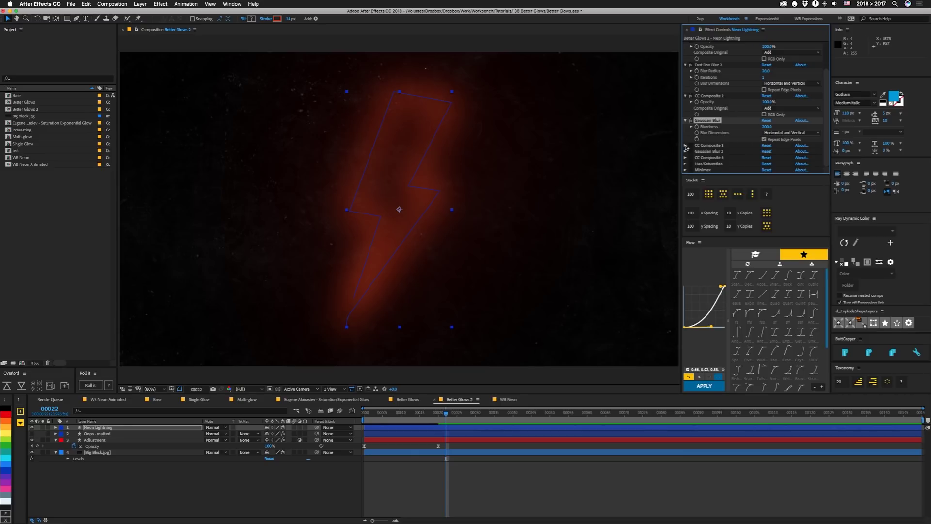
{"action": "left_click", "coordinate": [685, 145]}
{"action": "scroll", "coordinate": [736, 156], "scroll_direction": "down", "scroll_amount": 2}
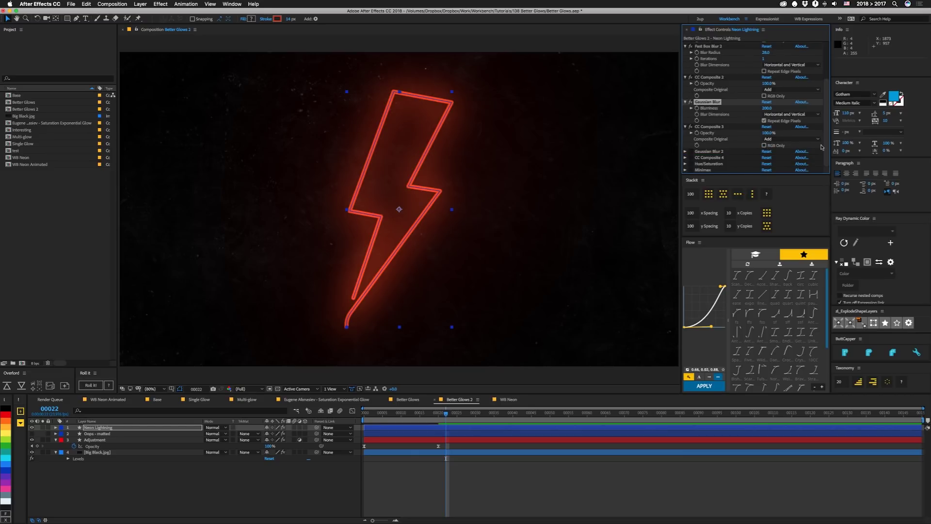
{"action": "left_click", "coordinate": [689, 152]}
{"action": "left_click", "coordinate": [685, 151]}
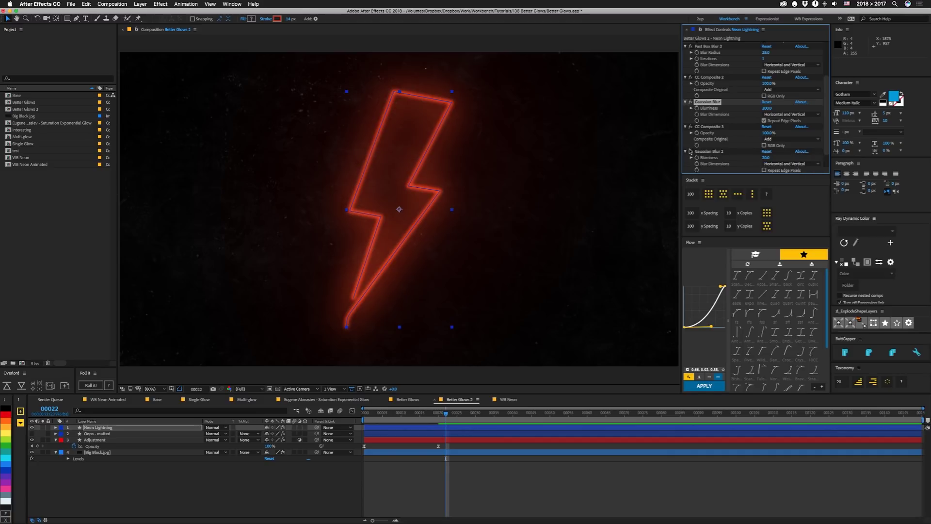
{"action": "scroll", "coordinate": [698, 153], "scroll_direction": "down", "scroll_amount": 2}
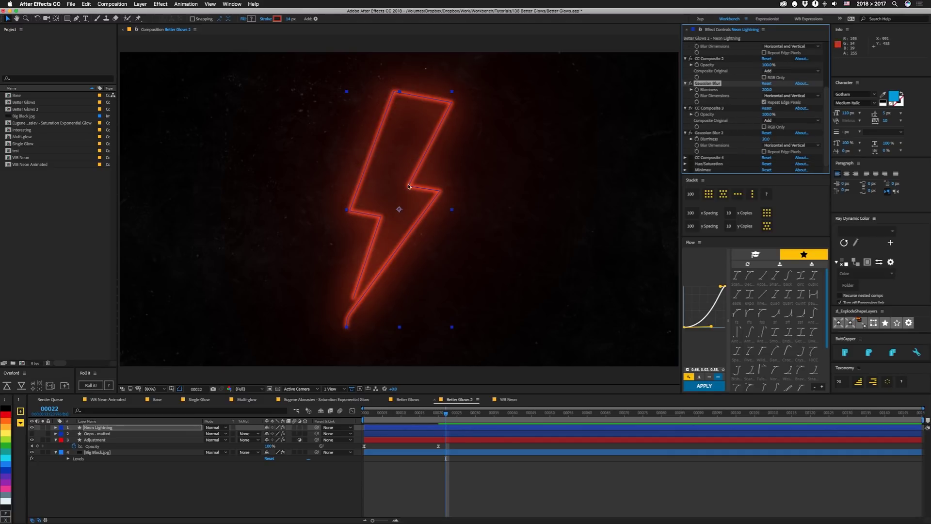
{"action": "left_click", "coordinate": [685, 158]}
{"action": "scroll", "coordinate": [686, 160], "scroll_direction": "down", "scroll_amount": 2}
Step: Inspect the Hue/Saturation and Minimax settings, undo the last change, and collapse CC Composite 4
{"action": "left_click", "coordinate": [685, 166]}
{"action": "scroll", "coordinate": [727, 136], "scroll_direction": "down", "scroll_amount": 5}
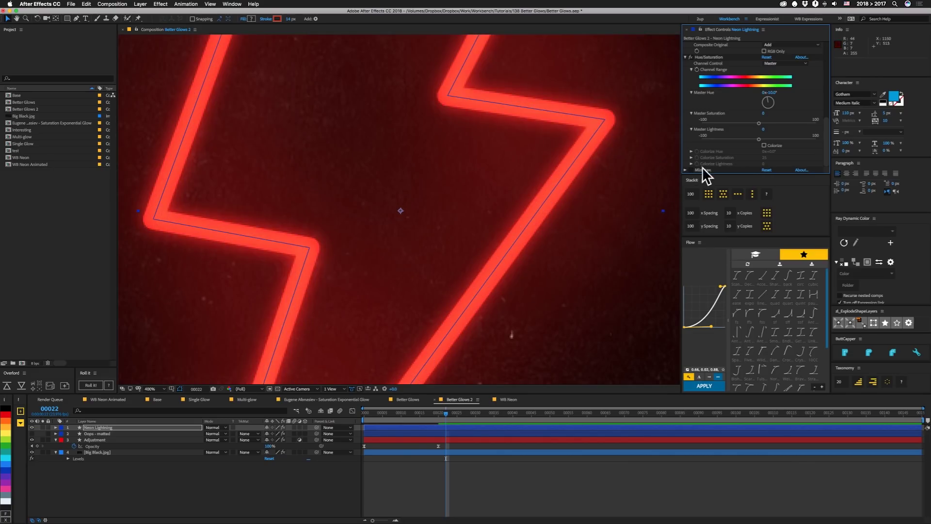
{"action": "left_click", "coordinate": [685, 170]}
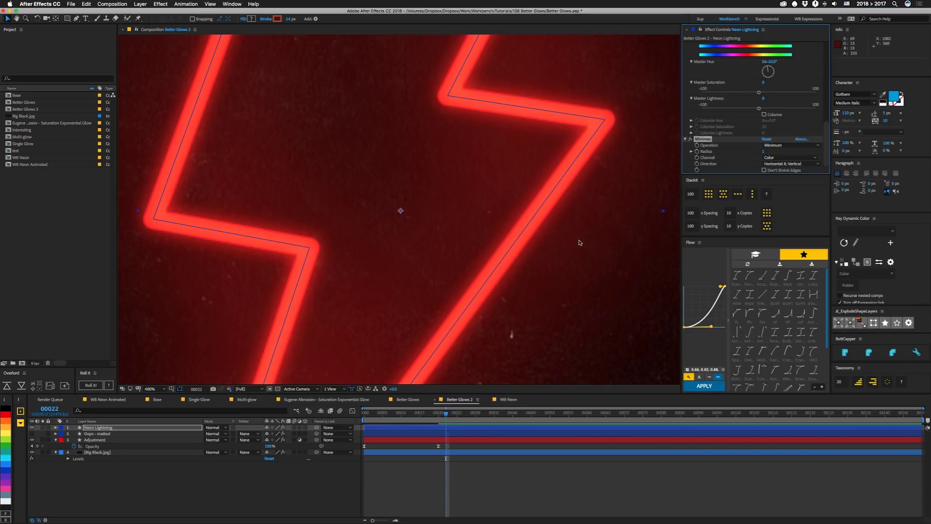
{"action": "key", "text": "super+z"}
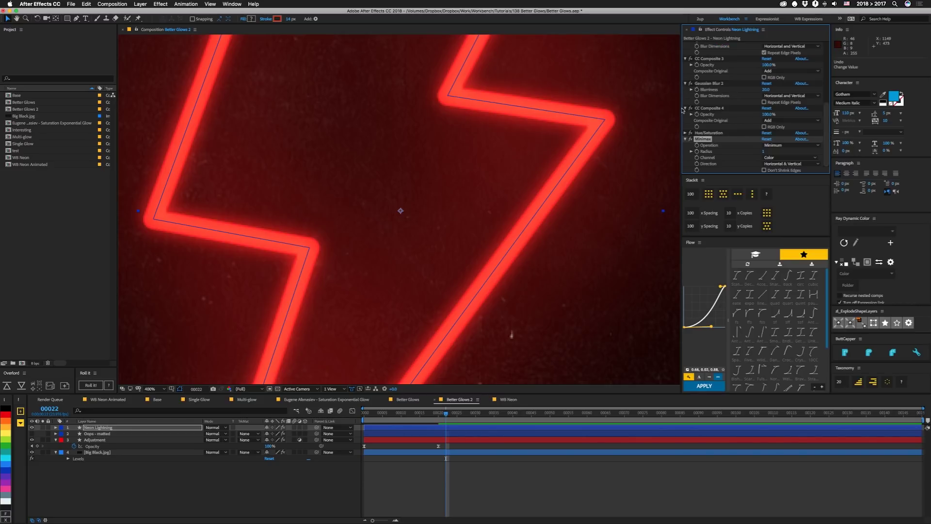
{"action": "left_click", "coordinate": [685, 108]}
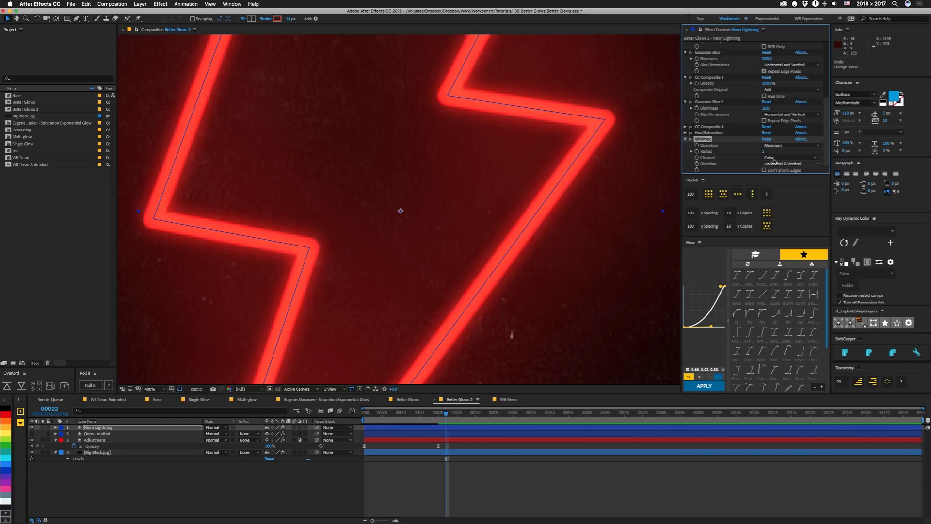
Step: Toggle CC Composite 4 off and on to compare the glow
{"action": "left_click", "coordinate": [685, 139]}
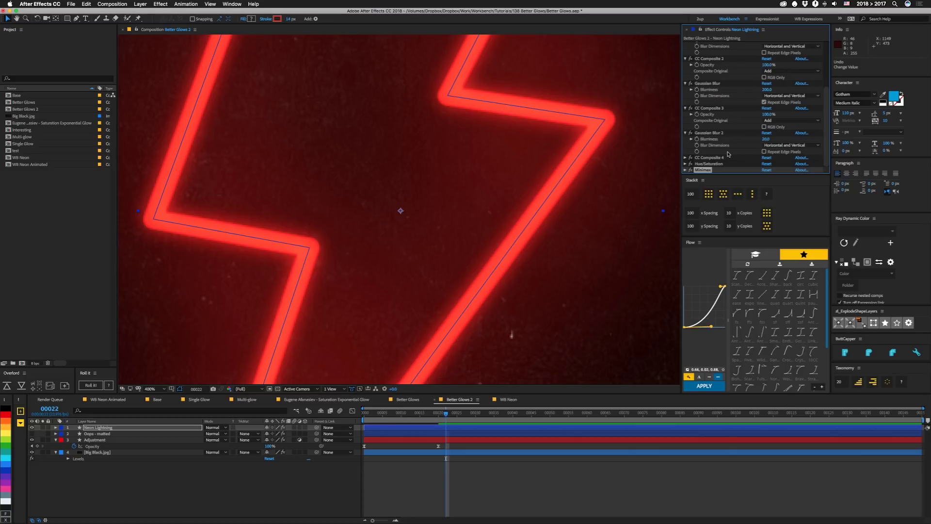
{"action": "left_click", "coordinate": [691, 157]}
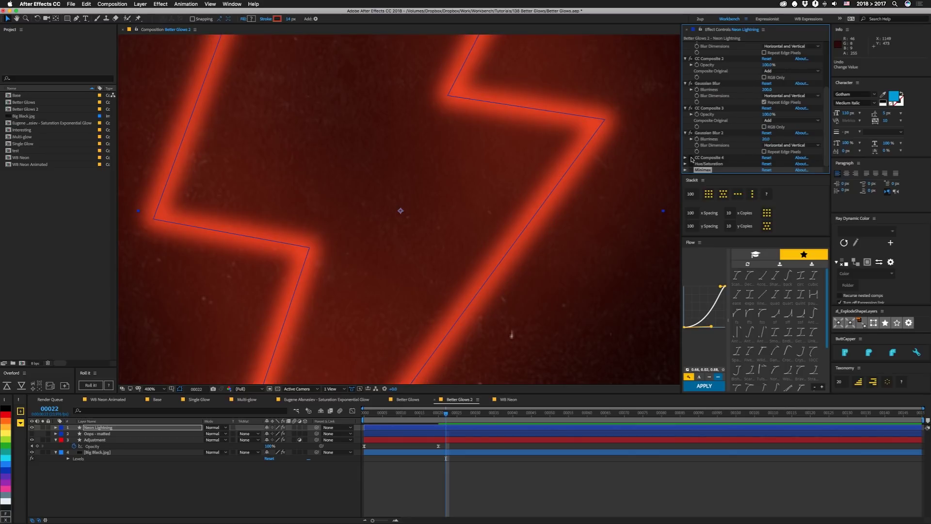
{"action": "left_click", "coordinate": [690, 157]}
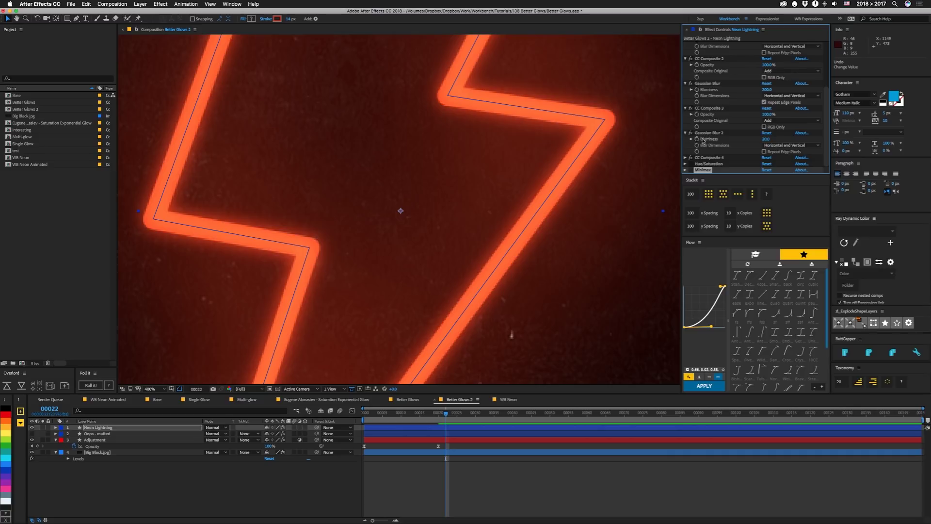
{"action": "left_click", "coordinate": [707, 115]}
Step: Duplicate Gaussian Blur 3 and CC Composite 5 after CC Composite 4, with RGB Only checked
{"action": "key", "text": "ctrl+d"}
{"action": "left_click_drag", "start_coordinate": [708, 140], "coordinate": [765, 144]}
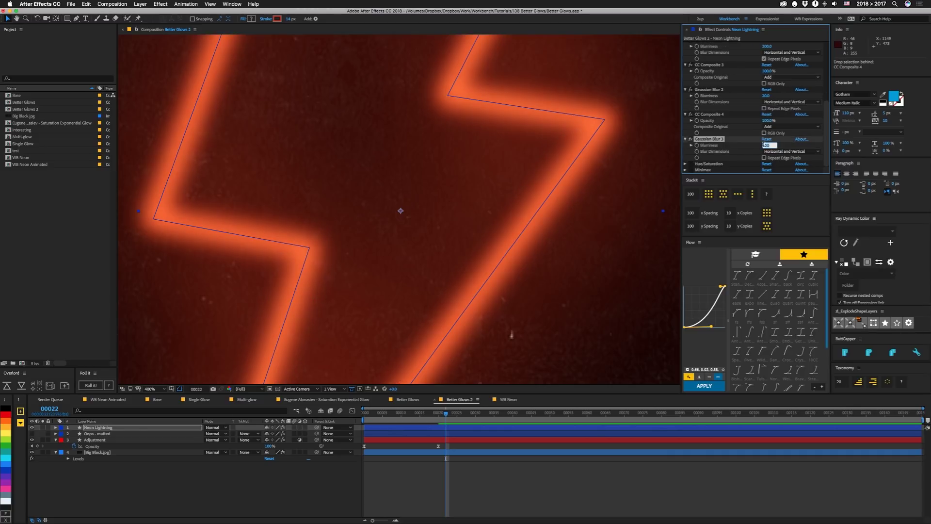
{"action": "key", "text": "Return"}
{"action": "left_click", "coordinate": [706, 114]}
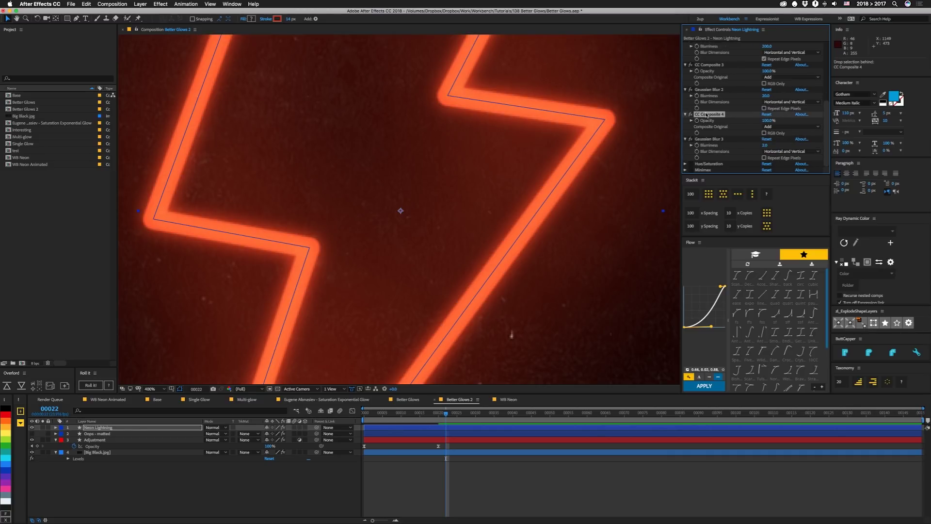
{"action": "key", "text": "ctrl+d"}
{"action": "left_click_drag", "start_coordinate": [706, 115], "coordinate": [706, 150]}
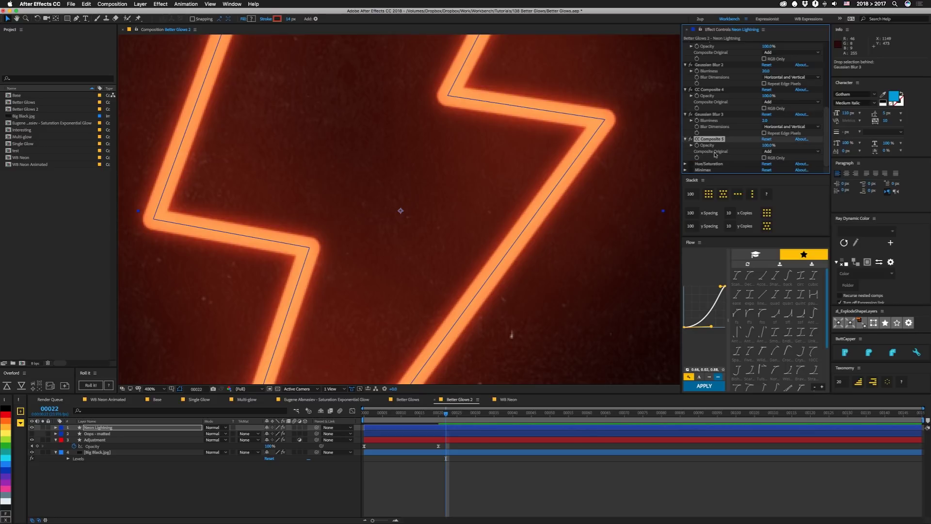
{"action": "left_click", "coordinate": [764, 157]}
Step: Set Gaussian Blur 3's Blurriness to 5, compare with undo/redo, and fit the bolt in view
{"action": "left_click", "coordinate": [766, 121]}
{"action": "type", "text": "5"}
{"action": "key", "text": "Return"}
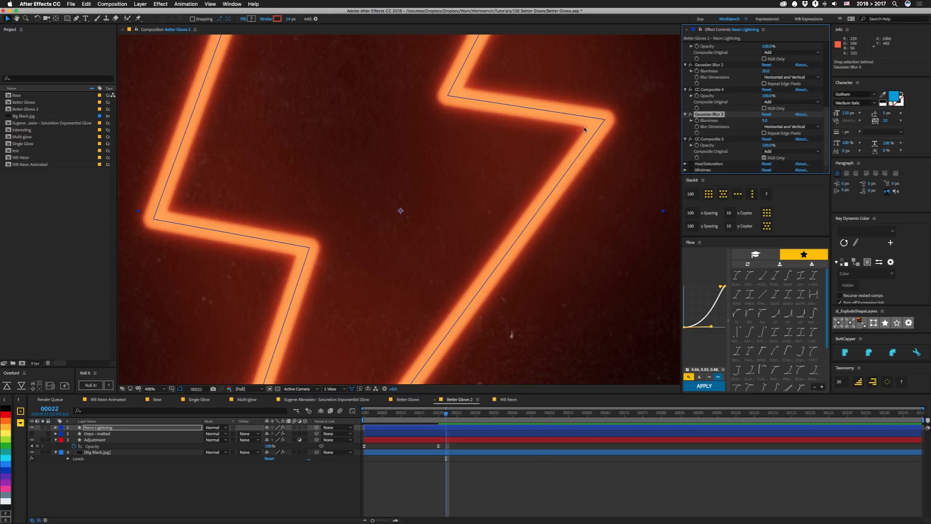
{"action": "key", "text": "ctrl+z"}
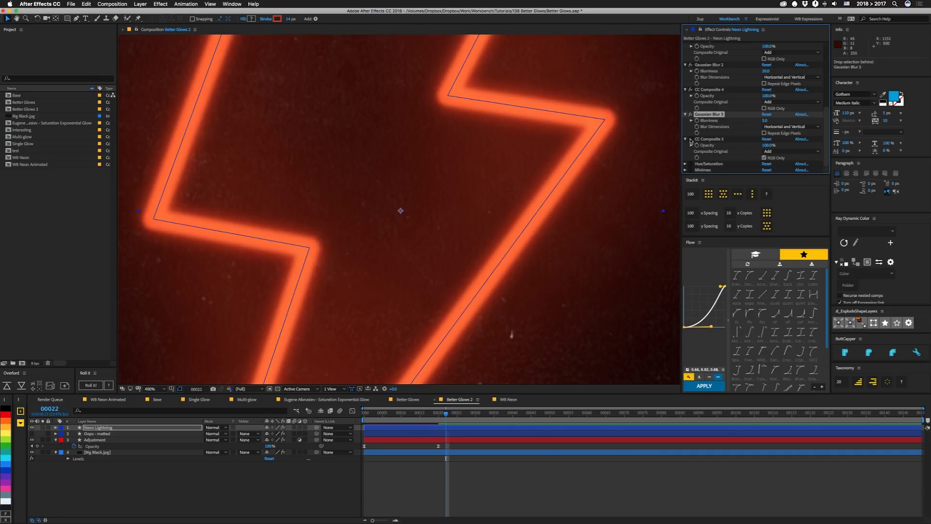
{"action": "key", "text": "ctrl+shift+z"}
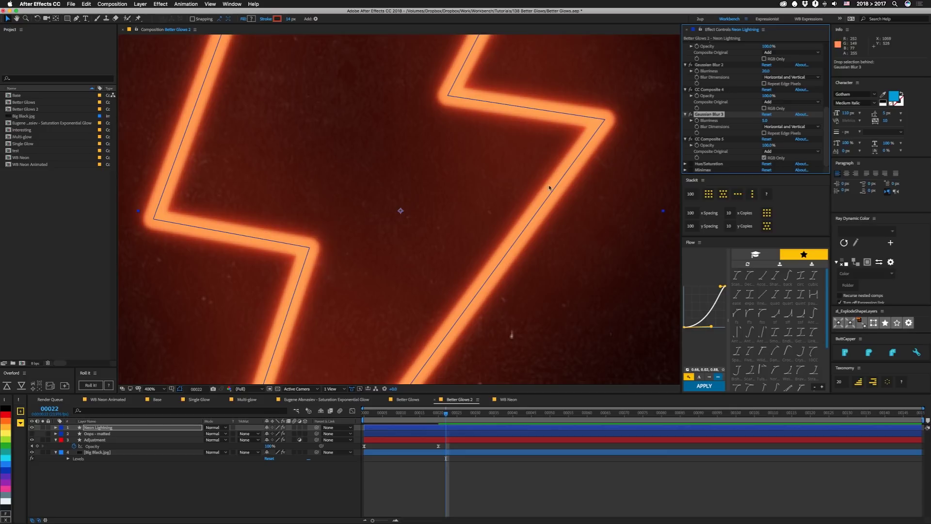
{"action": "key", "text": "shift+slash"}
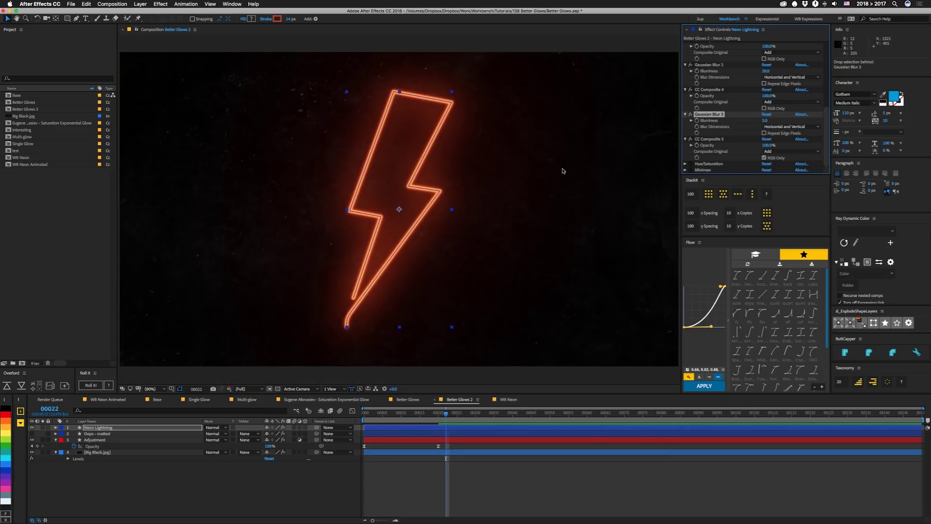
Step: Undo three times to remove Gaussian Blur 3 and its Blurriness change
{"action": "left_click", "coordinate": [281, 489]}
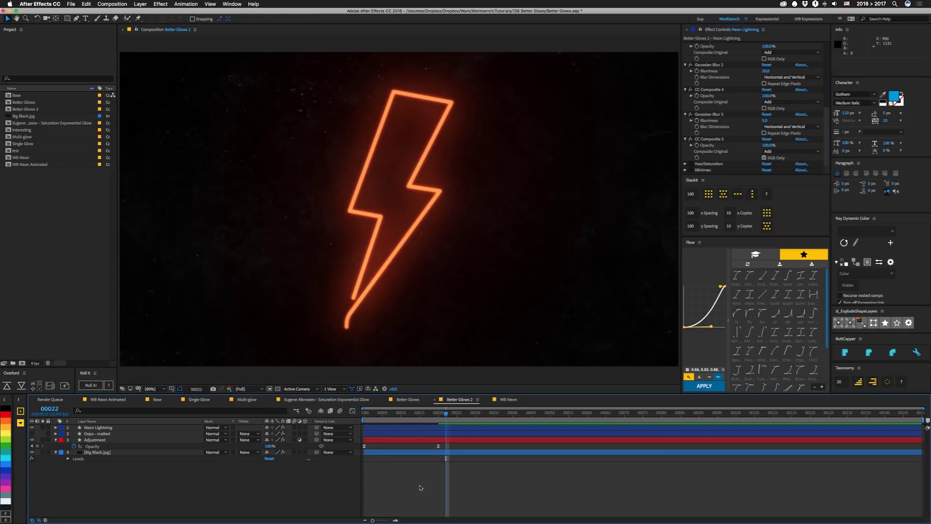
{"action": "key", "text": "ctrl+z"}
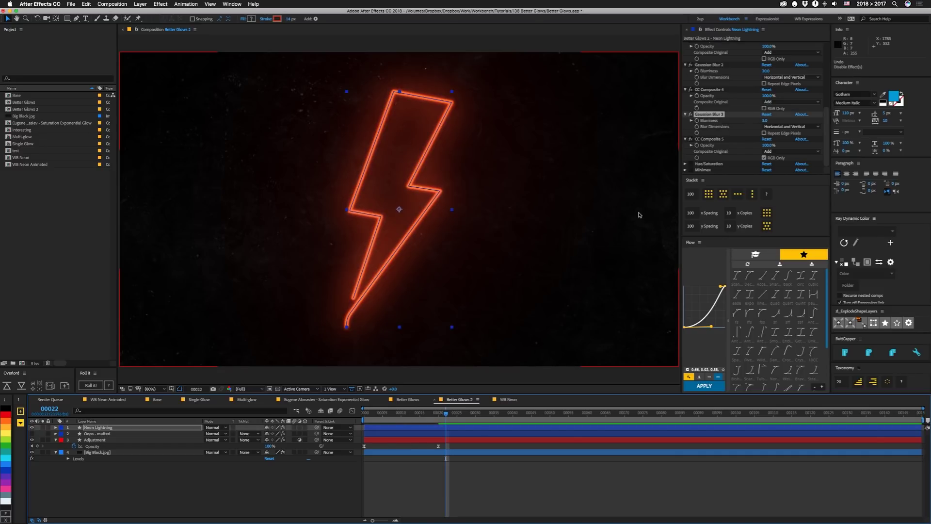
{"action": "key", "text": "ctrl+z"}
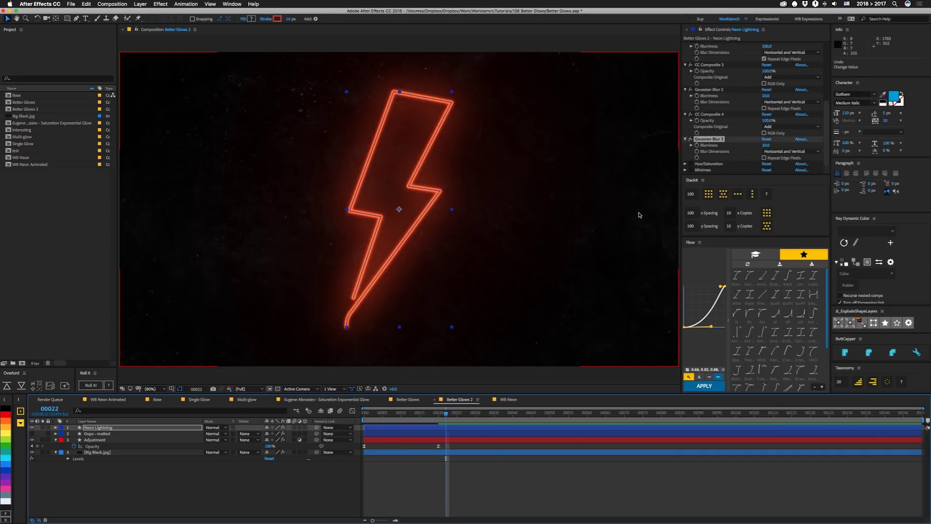
{"action": "key", "text": "ctrl+z"}
Step: Add a copy of CC Composite 4 below Minimax with RGB Only, restoring the red glow
{"action": "key", "text": "ctrl+d"}
{"action": "left_click_drag", "start_coordinate": [709, 140], "coordinate": [776, 168]}
{"action": "left_click", "coordinate": [764, 170]}
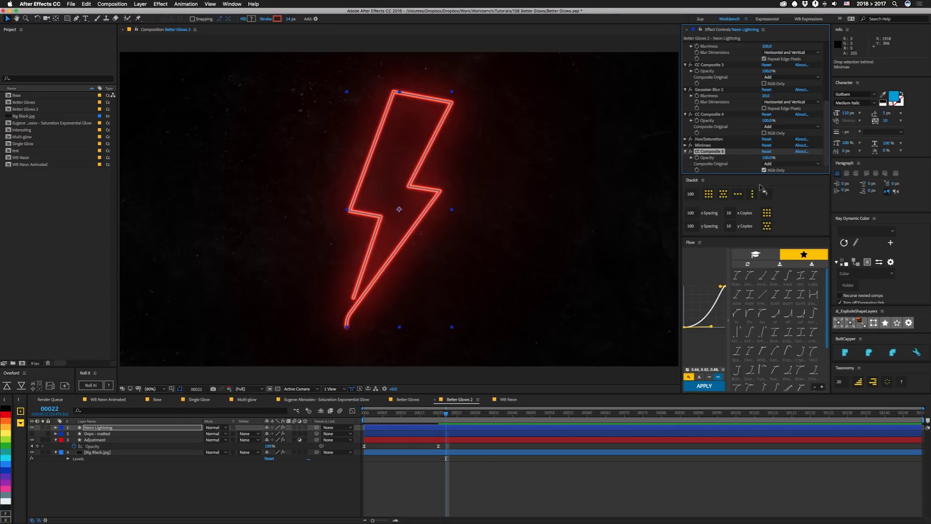
{"action": "key", "text": "period"}
{"action": "key", "text": "period"}
{"action": "key", "text": "period"}
{"action": "key", "text": "period"}
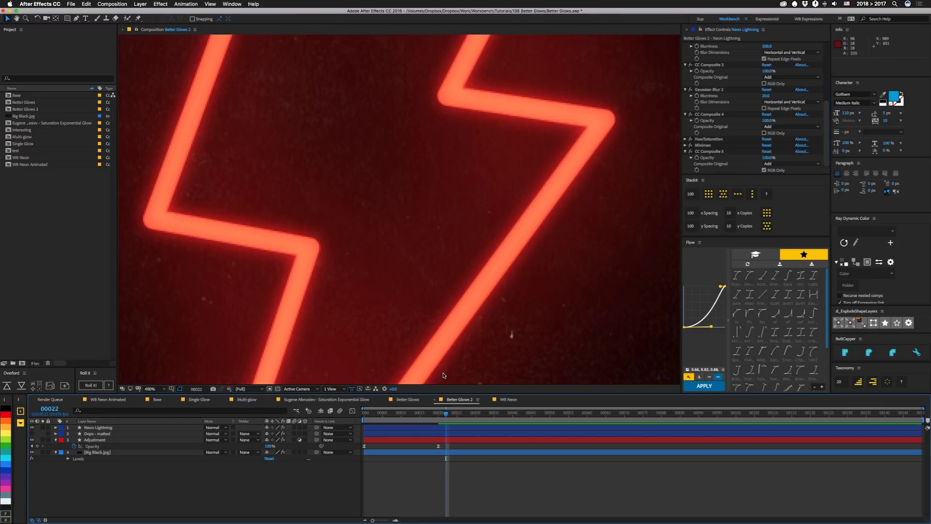
{"action": "key", "text": "alt+slash"}
{"action": "left_click", "coordinate": [693, 156]}
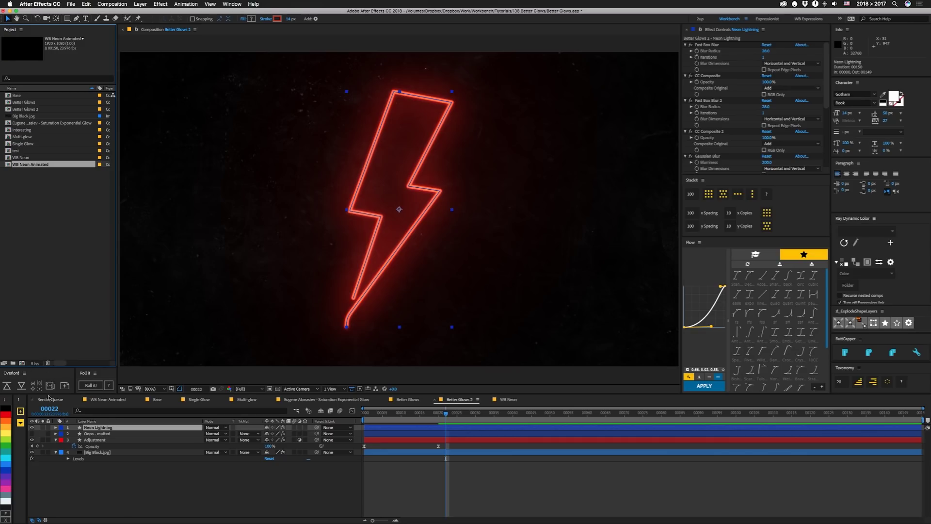
{"action": "left_click", "coordinate": [35, 362]}
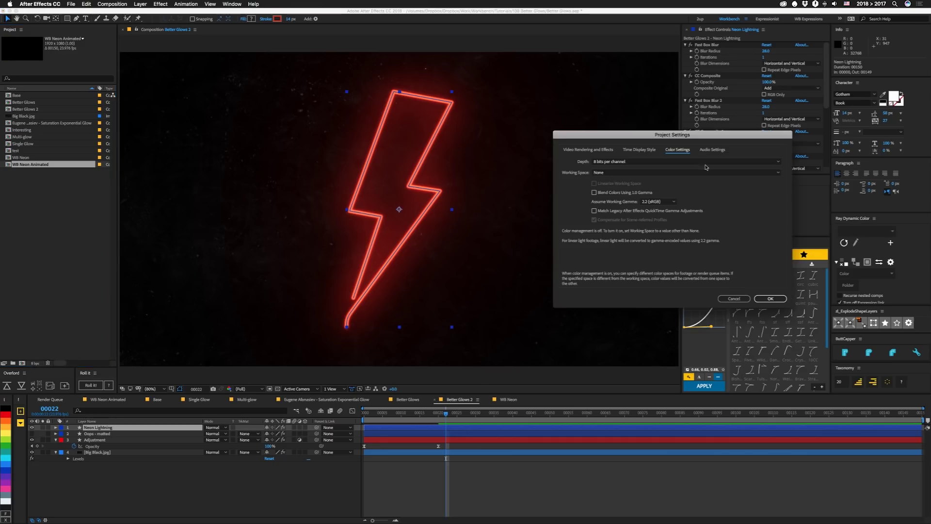
{"action": "left_click", "coordinate": [584, 151]}
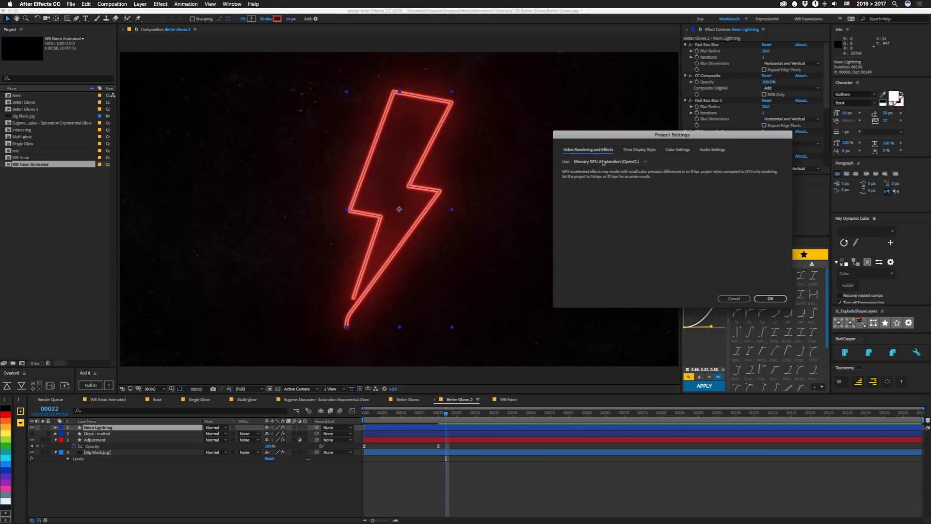
{"action": "left_click", "coordinate": [610, 161]}
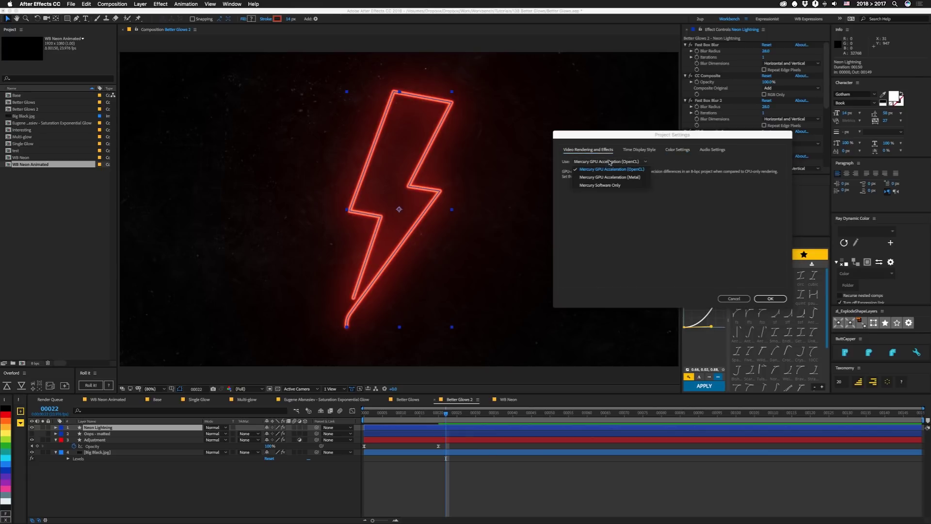
{"action": "left_click", "coordinate": [707, 183]}
{"action": "left_click", "coordinate": [770, 298]}
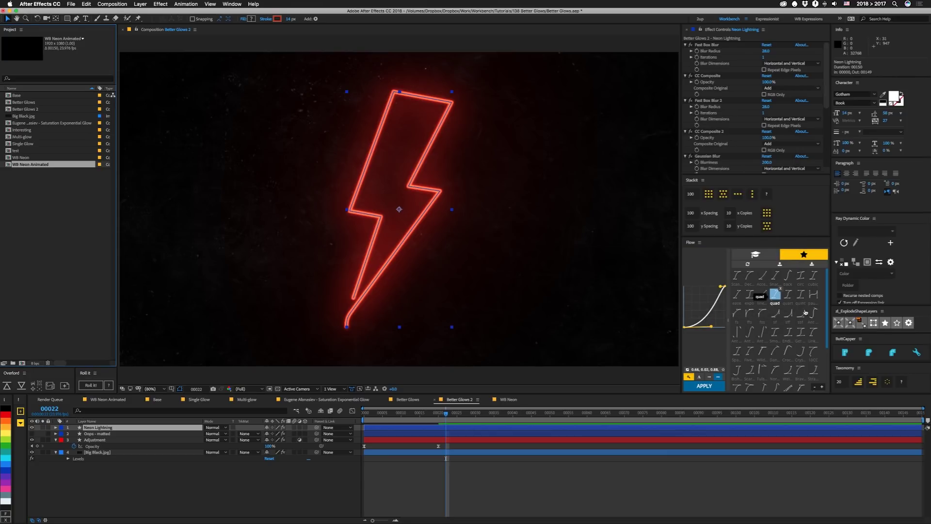
{"action": "left_click", "coordinate": [489, 373]}
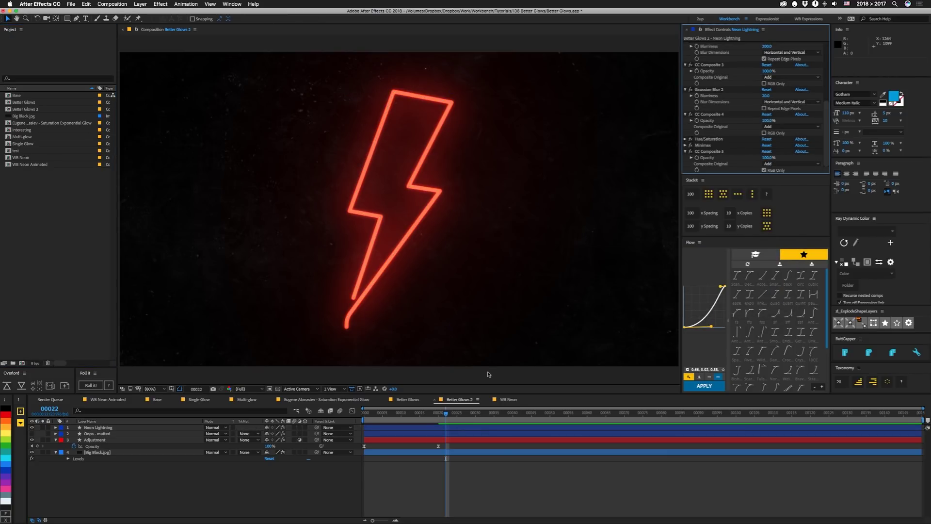
Step: Inspect the WB layer's effect settings in WB Neon, then show the WB Neon Animated composition
{"action": "left_click", "coordinate": [510, 400]}
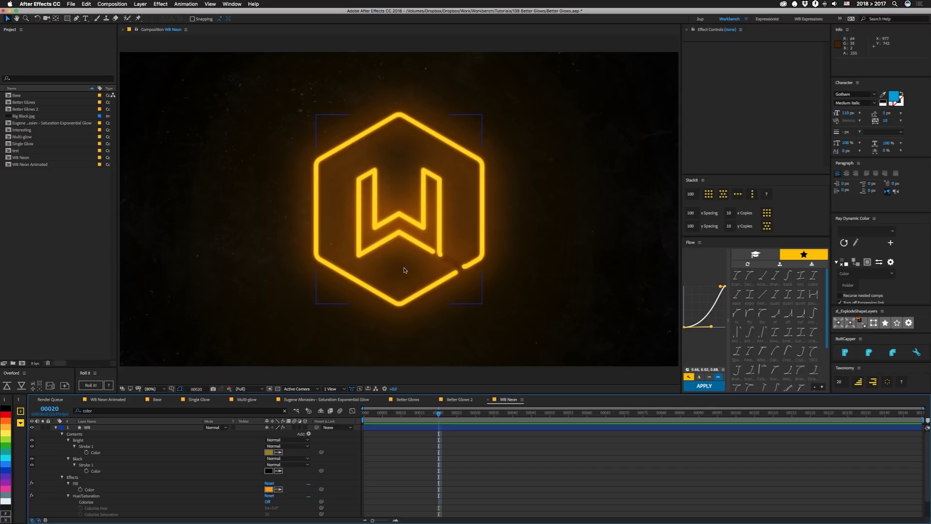
{"action": "left_click", "coordinate": [462, 270]}
{"action": "left_click", "coordinate": [284, 410]}
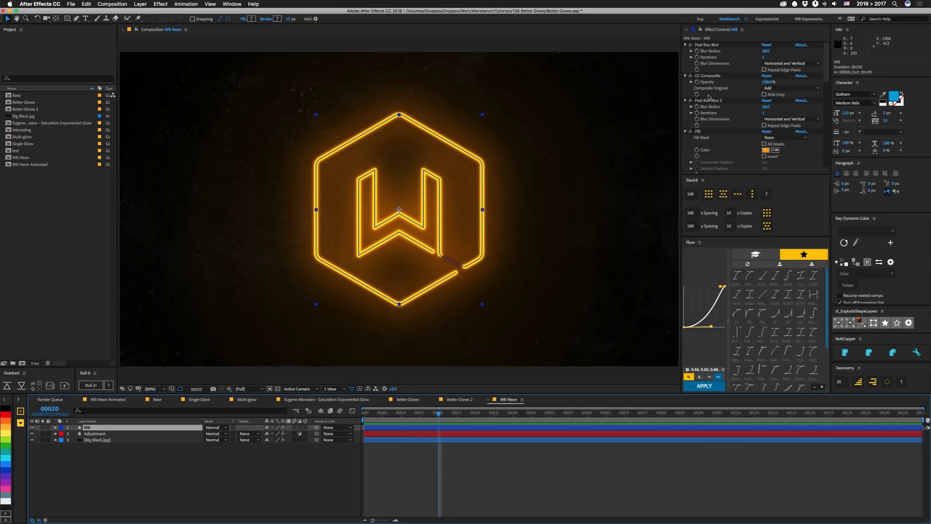
{"action": "left_click", "coordinate": [691, 132]}
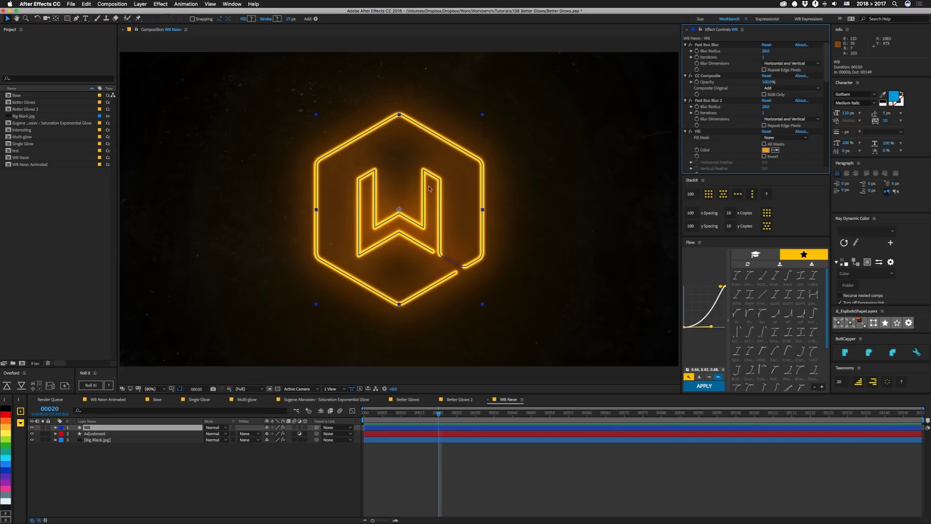
{"action": "left_click", "coordinate": [98, 402]}
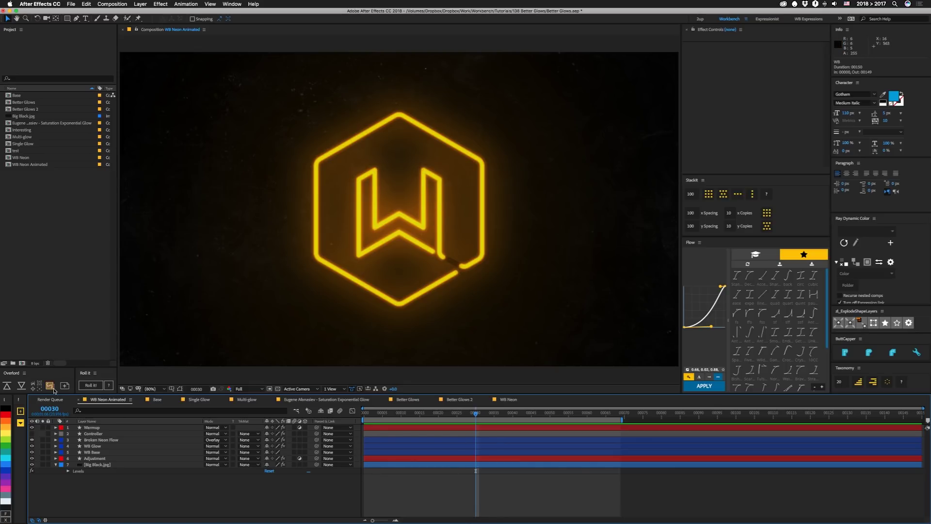
Step: Solo the Broken Neon Flow layer briefly, unsolo it, then return to WB Neon
{"action": "left_click", "coordinate": [42, 440]}
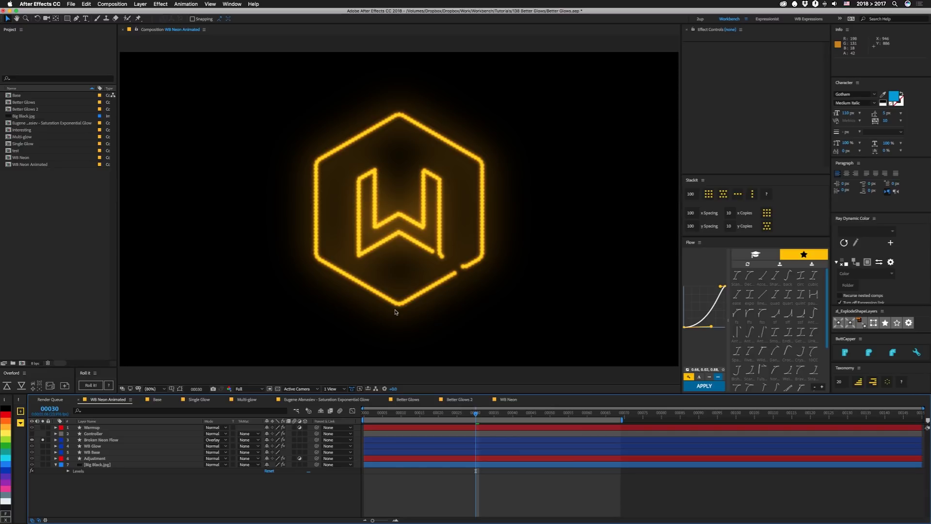
{"action": "left_click", "coordinate": [43, 440]}
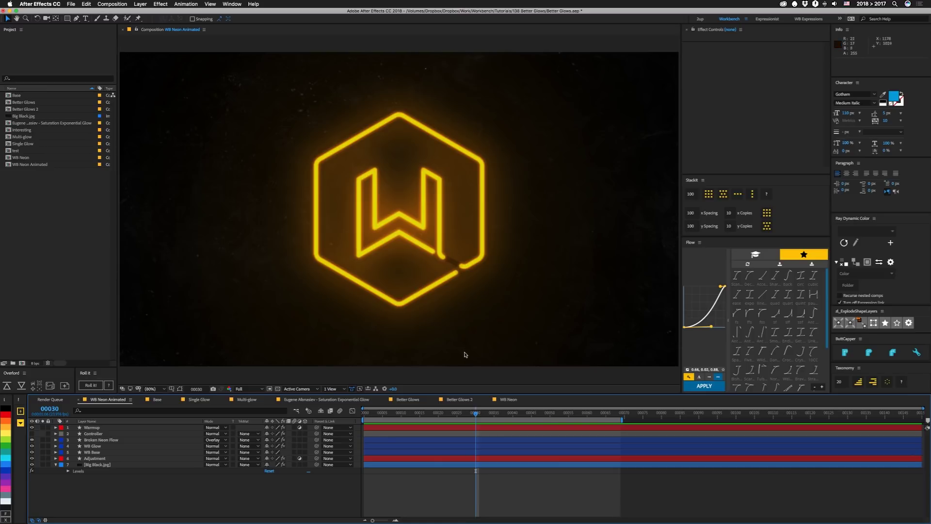
{"action": "left_click", "coordinate": [500, 399]}
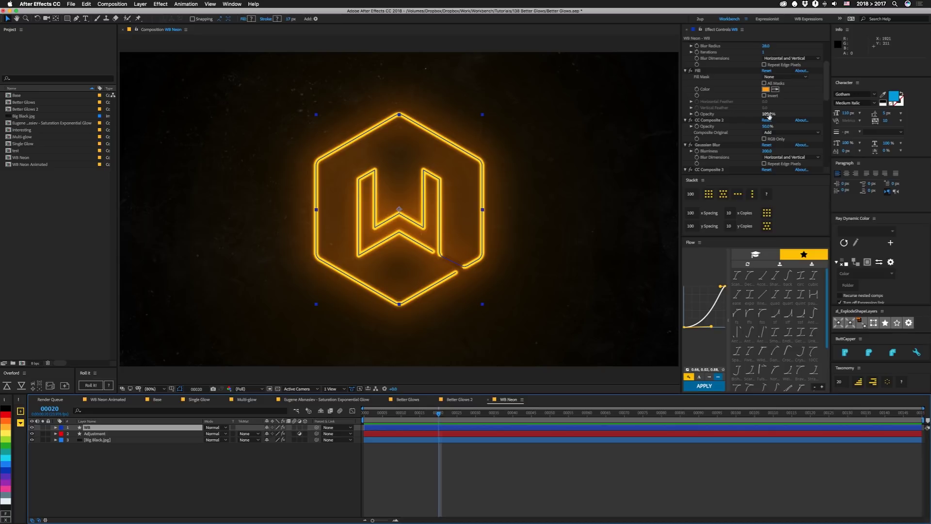
Step: Try the WB Fill opacity at 39%, undo back to 100%, then show WB Neon Animated
{"action": "left_click_drag", "start_coordinate": [769, 115], "coordinate": [749, 116]}
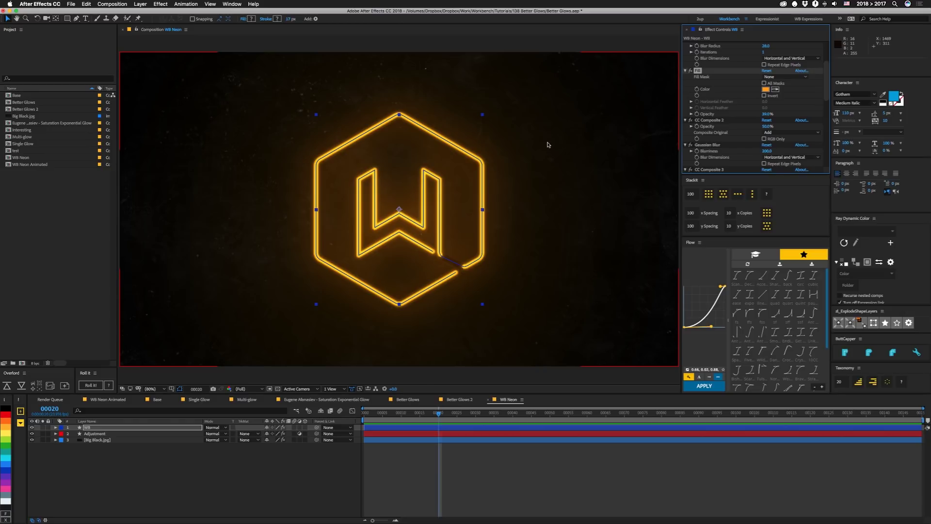
{"action": "key", "text": "super+z"}
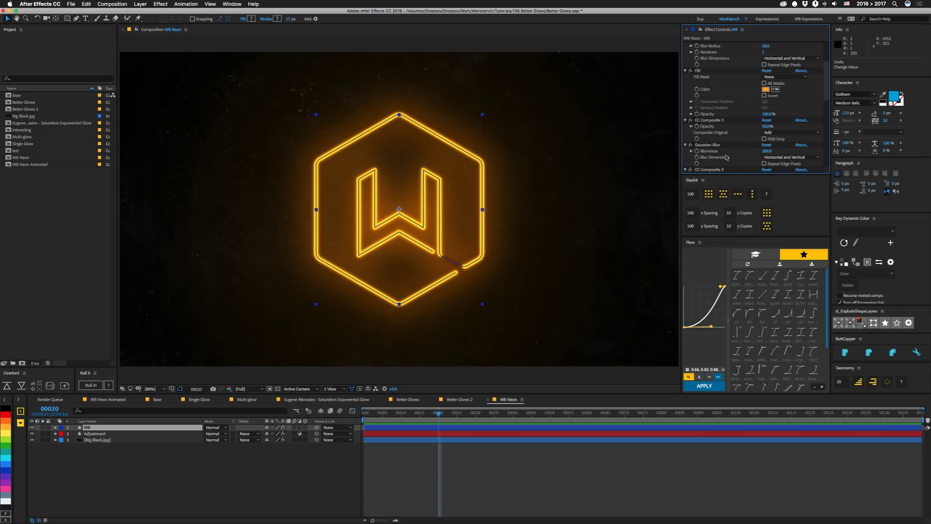
{"action": "scroll", "coordinate": [721, 146], "scroll_direction": "down", "scroll_amount": 4}
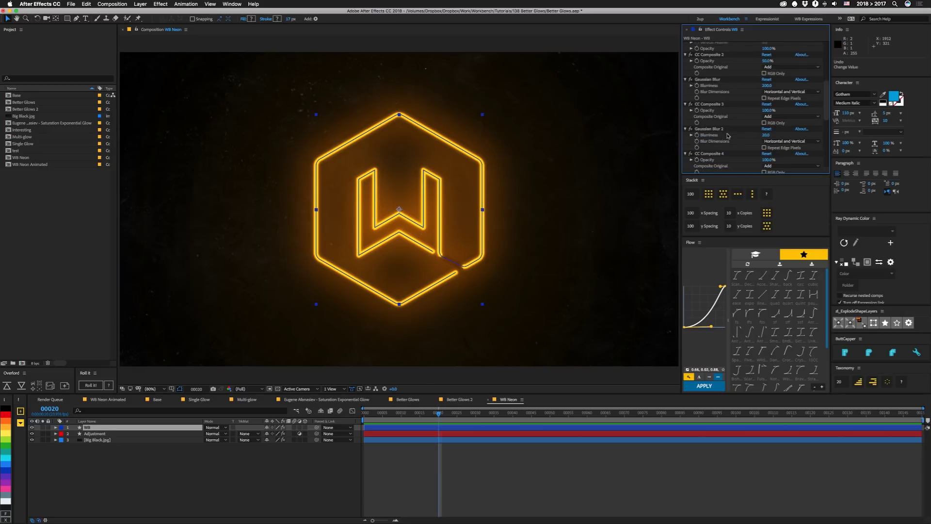
{"action": "scroll", "coordinate": [708, 118], "scroll_direction": "down", "scroll_amount": 3}
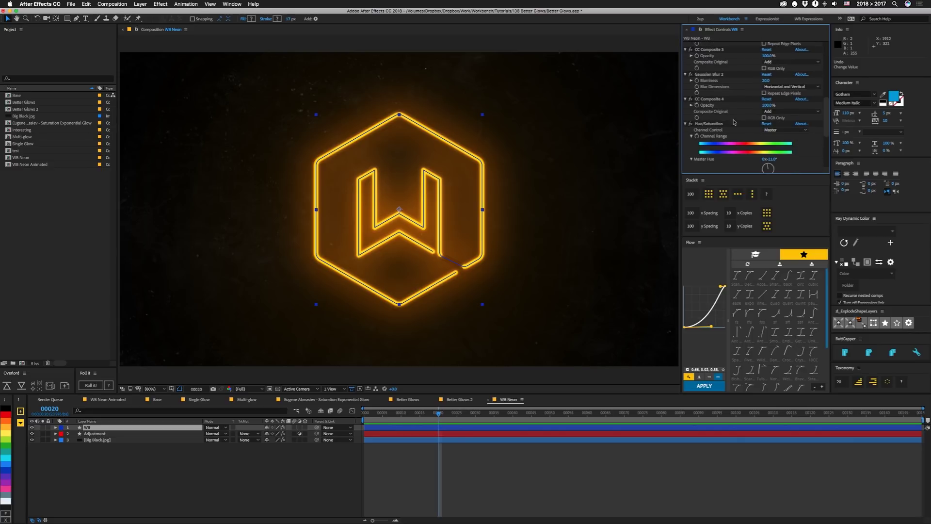
{"action": "scroll", "coordinate": [734, 122], "scroll_direction": "down", "scroll_amount": 5}
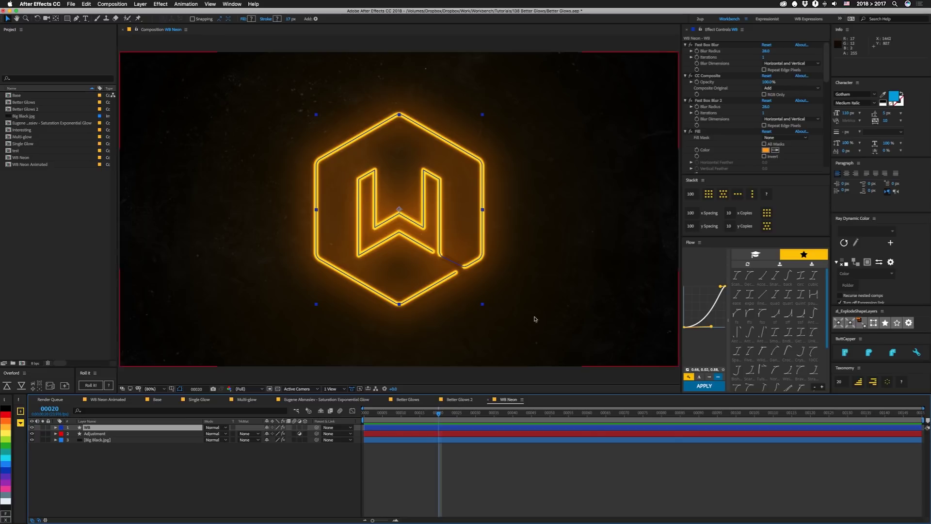
{"action": "left_click", "coordinate": [99, 400]}
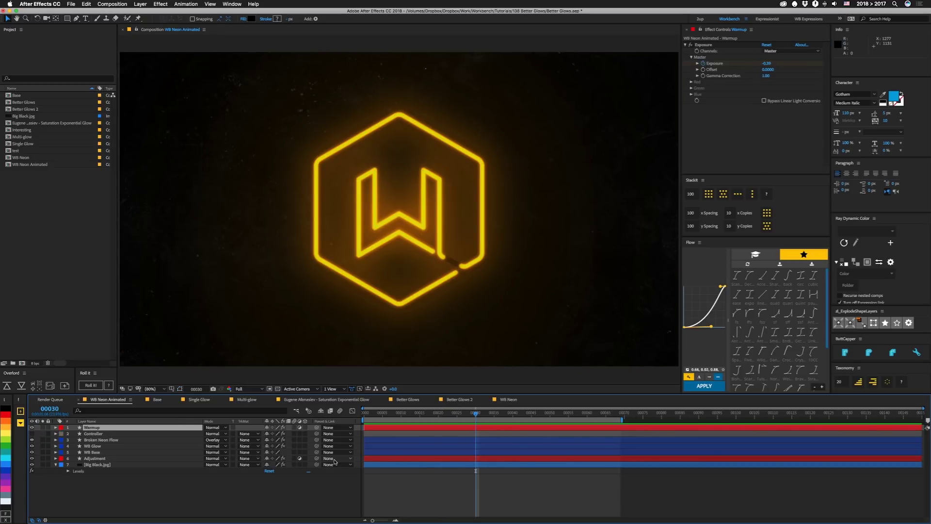
Step: Play a RAM preview of WB Neon Animated to watch the neon hexagon W logo
{"action": "key", "text": "space"}
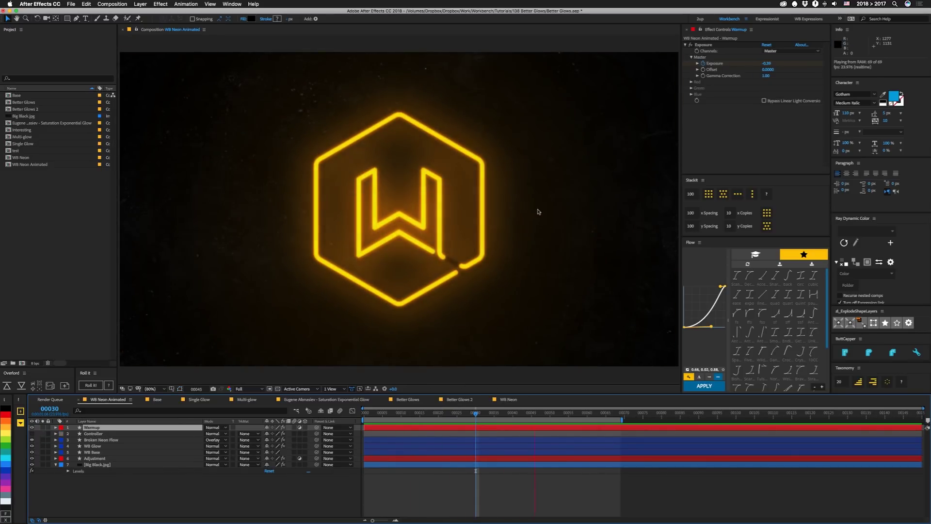